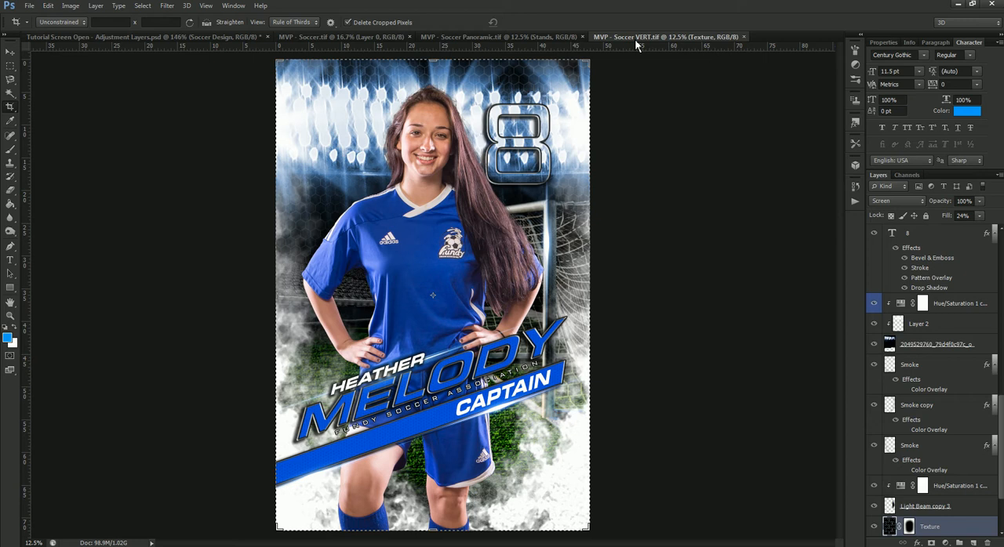
- Toggle the visibility of the Light Beam copy 3 layer to check its effect on the poster
click(14, 55)
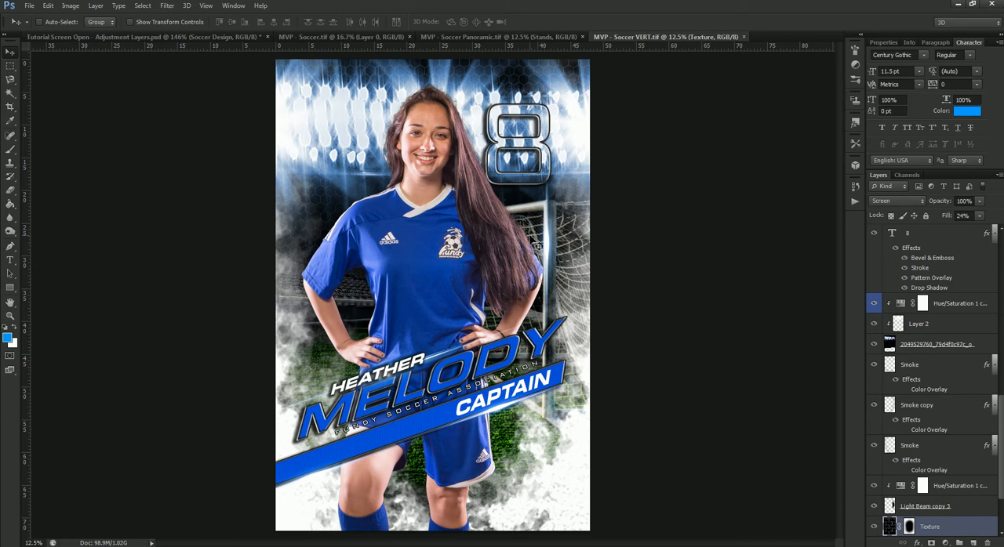
scroll(971, 456, down, 4)
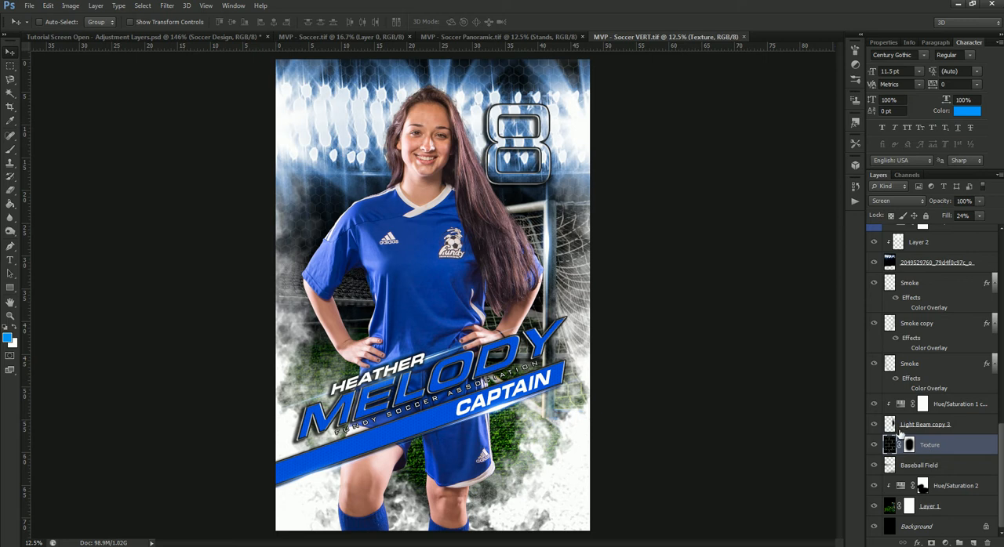
click(945, 424)
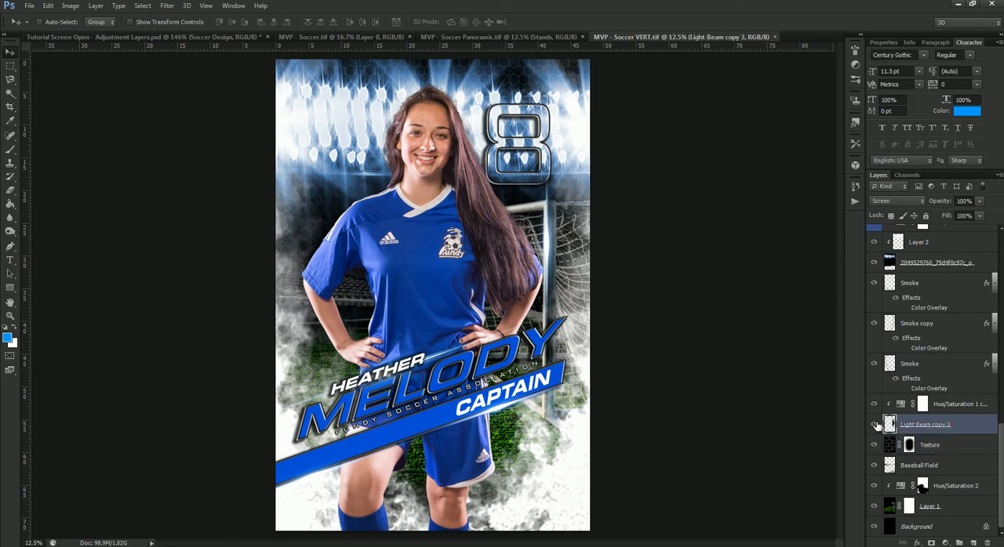
click(875, 426)
click(875, 426)
click(875, 426)
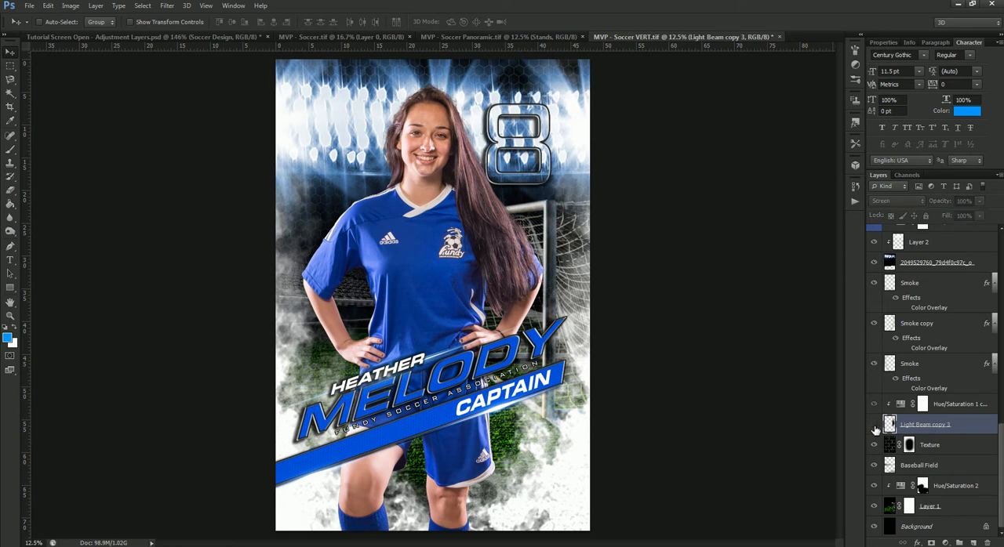
click(875, 428)
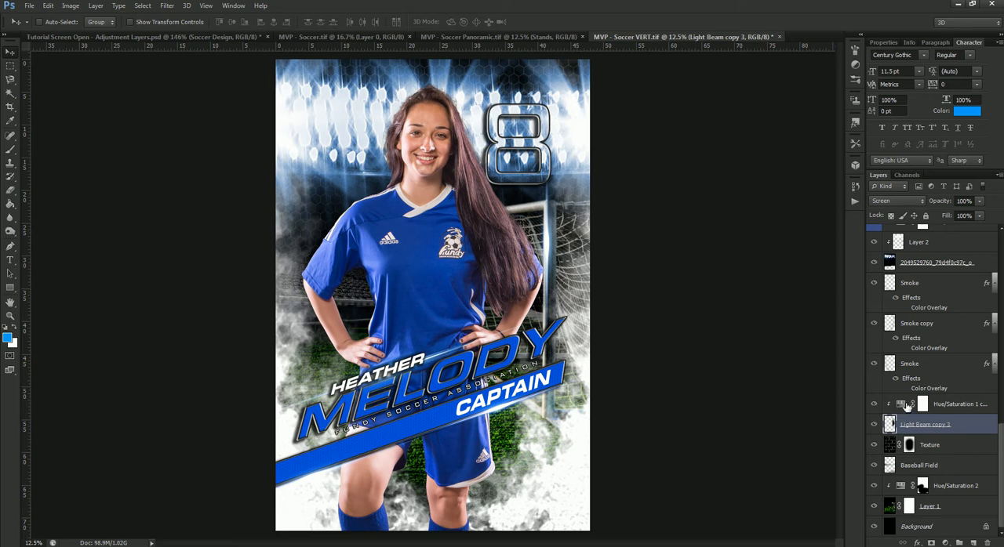
- Set the Hue/Saturation adjustment clipped to Light Beam copy 3 to hue 0 and saturation 66
click(901, 406)
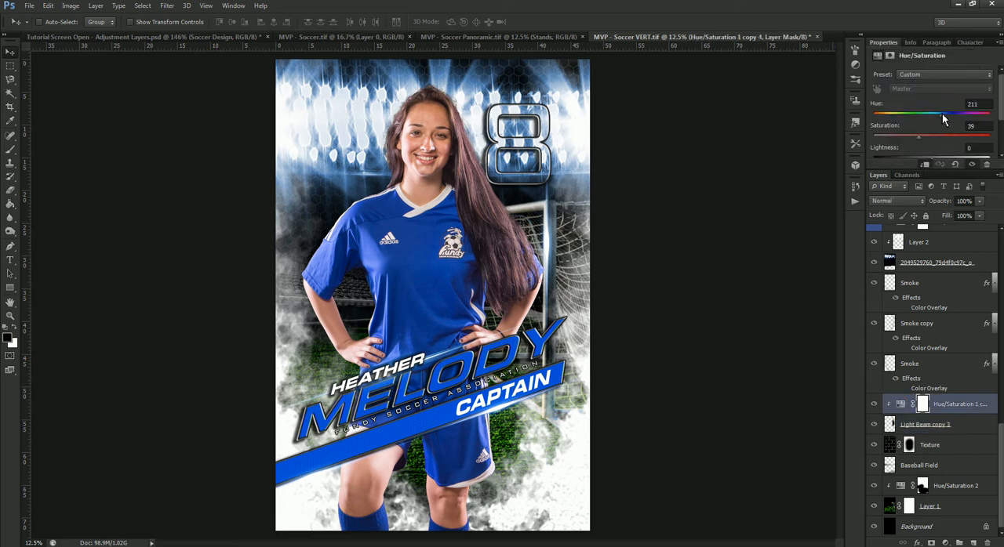
drag(944, 119, 933, 117)
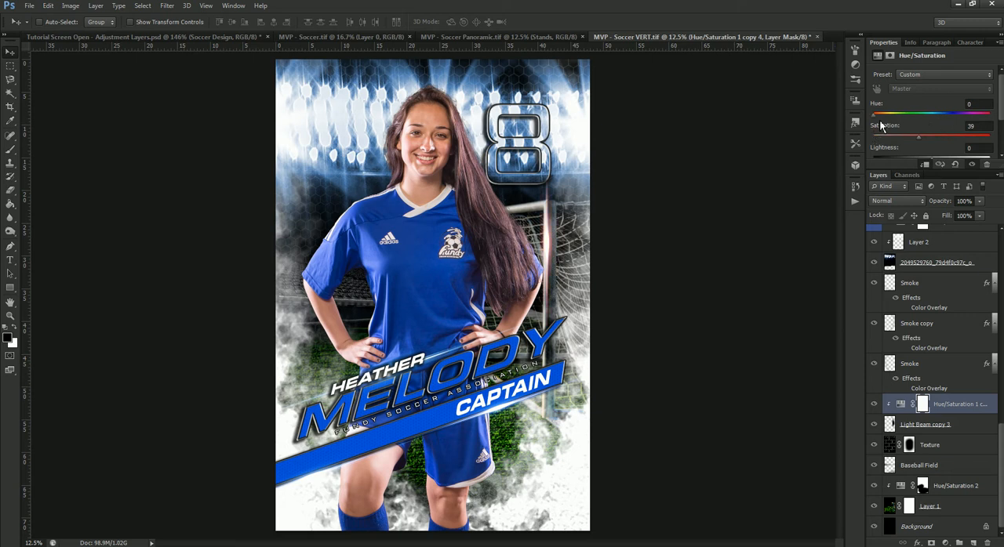
drag(922, 141, 954, 142)
- Set the Hue/Saturation adjustment above Layer 2 to hue 0 and saturation 75 to turn the stadium lights red
scroll(939, 410, up, 2)
scroll(940, 410, up, 2)
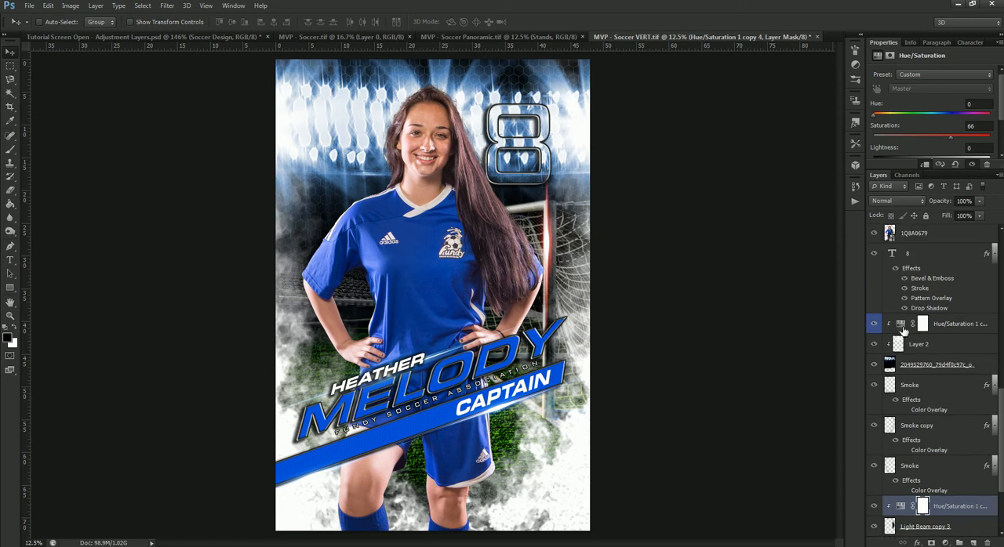
click(902, 324)
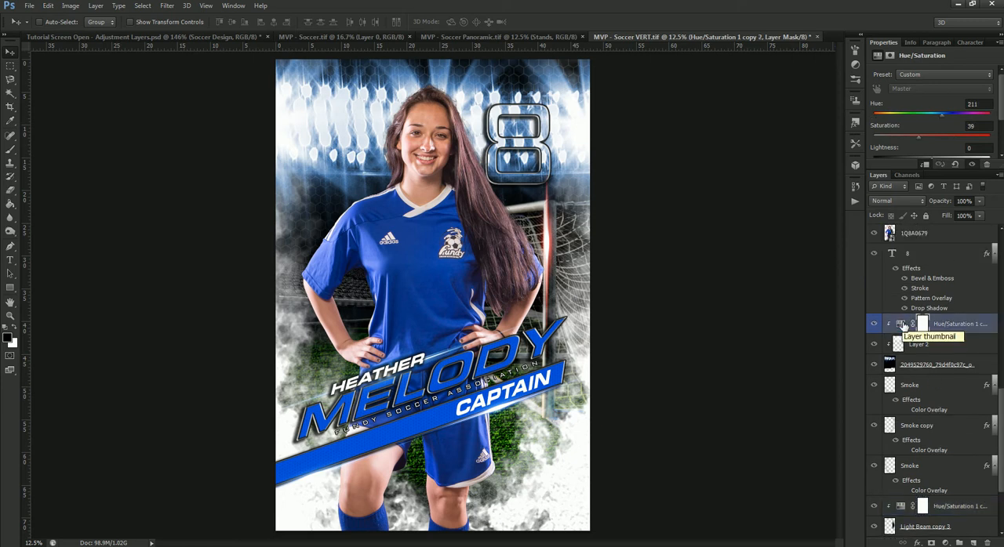
drag(941, 114, 864, 132)
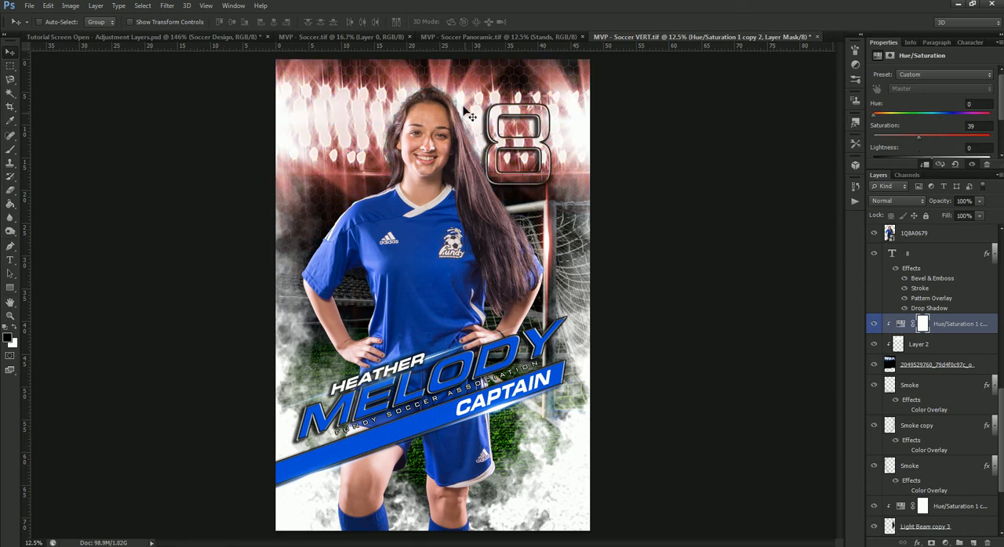
drag(922, 146, 964, 149)
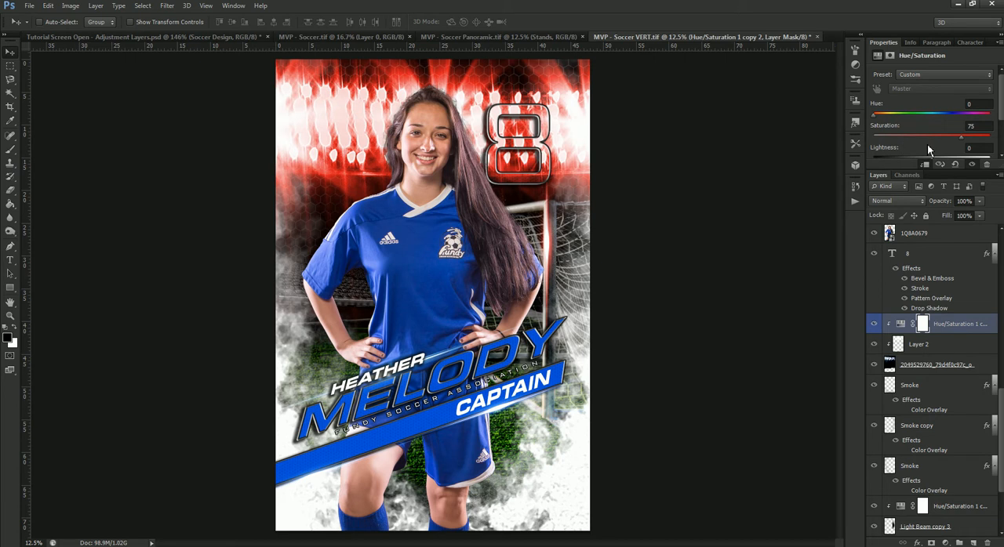
- Try darker and lighter Lightness values on the stadium lights' Hue/Saturation adjustment, and reset Lightness to 0
scroll(927, 144, down, 1)
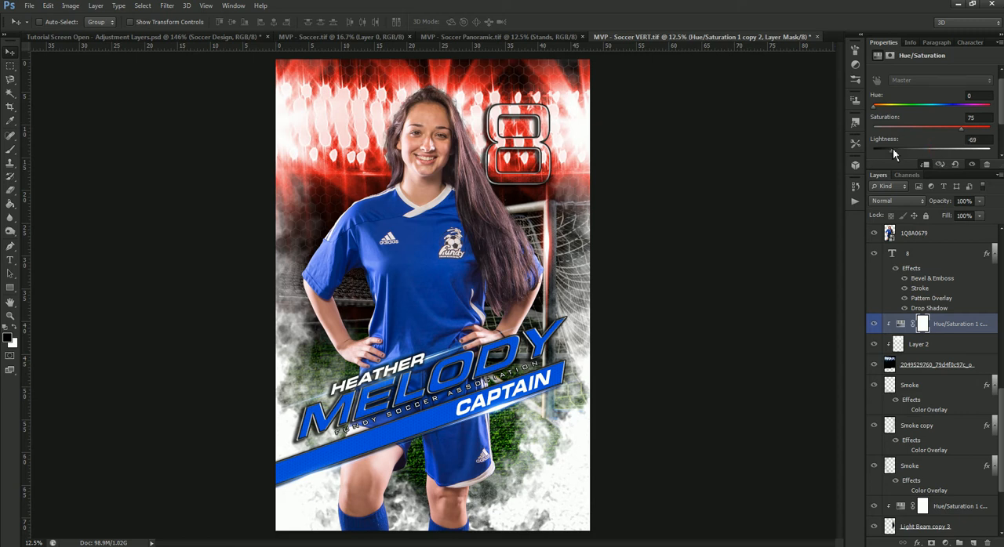
drag(893, 147, 969, 158)
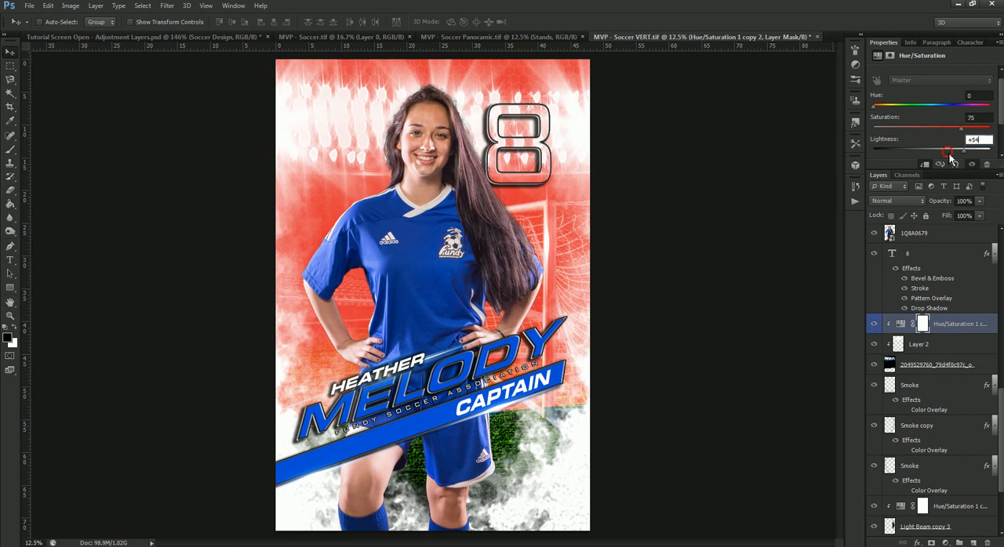
click(967, 141)
text(0)
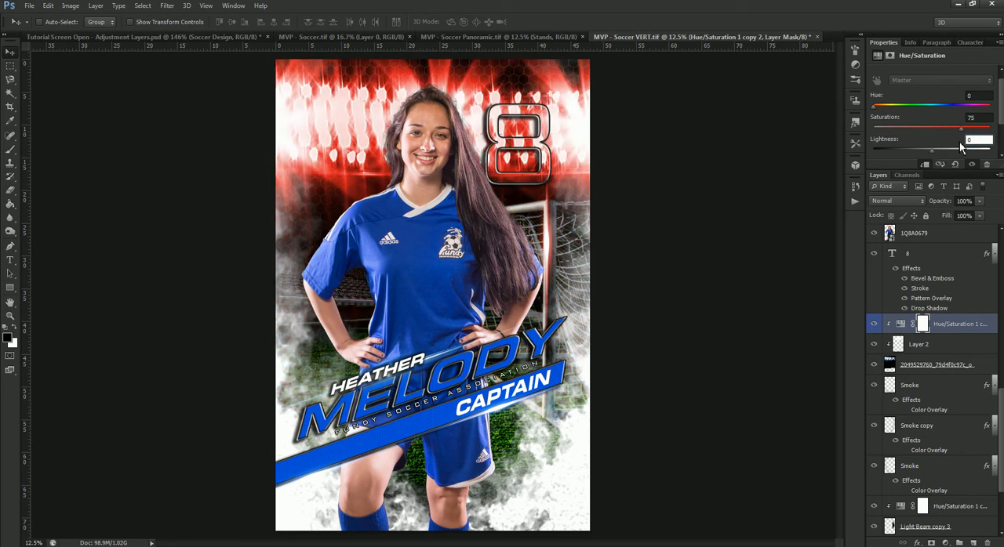
- Change the color of the player's large surname text to red, de0000
click(941, 253)
scroll(953, 294, up, 3)
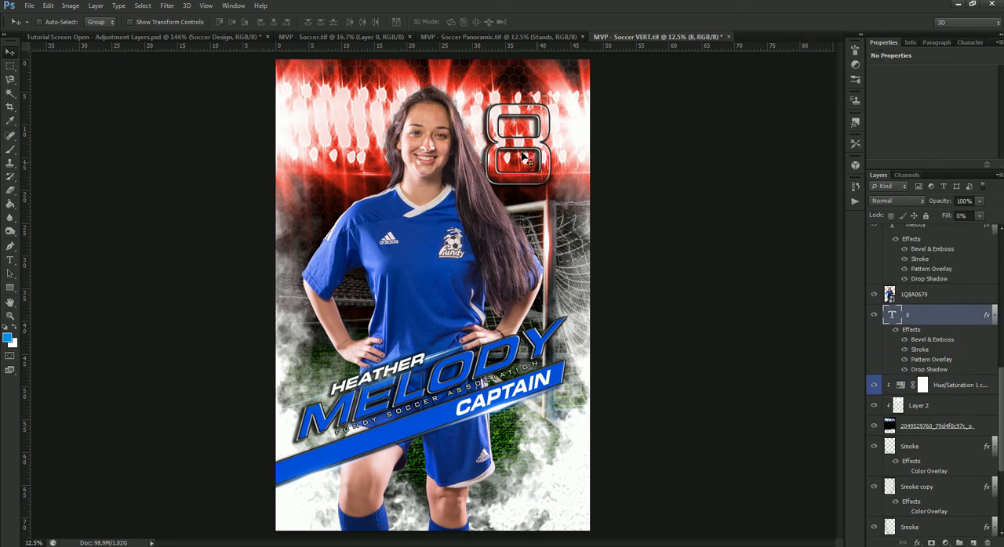
scroll(957, 393, up, 3)
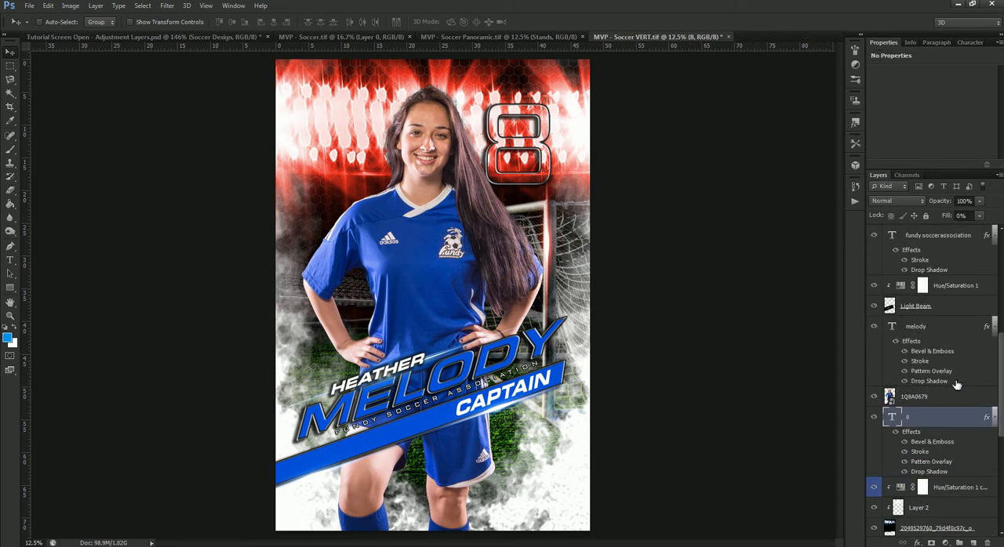
click(944, 350)
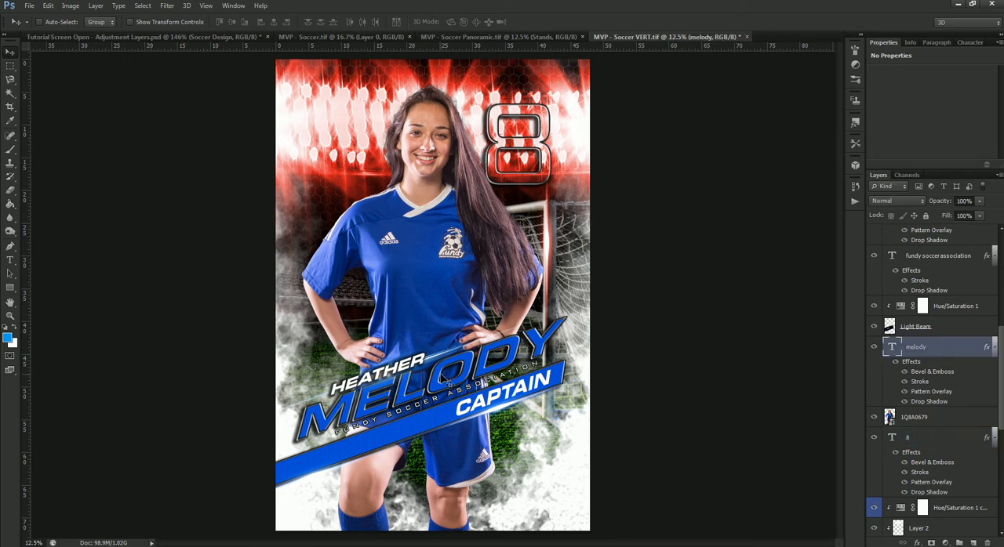
click(971, 44)
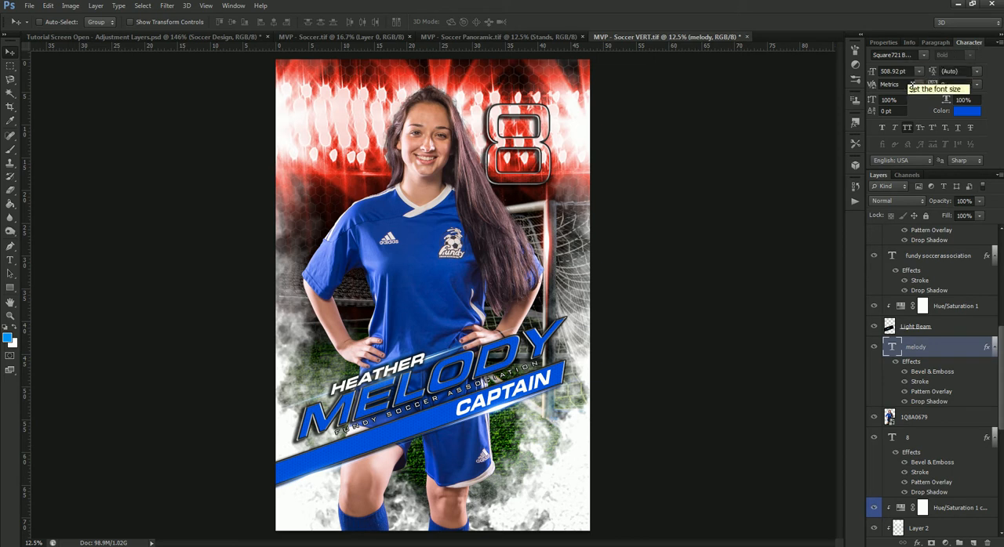
click(969, 116)
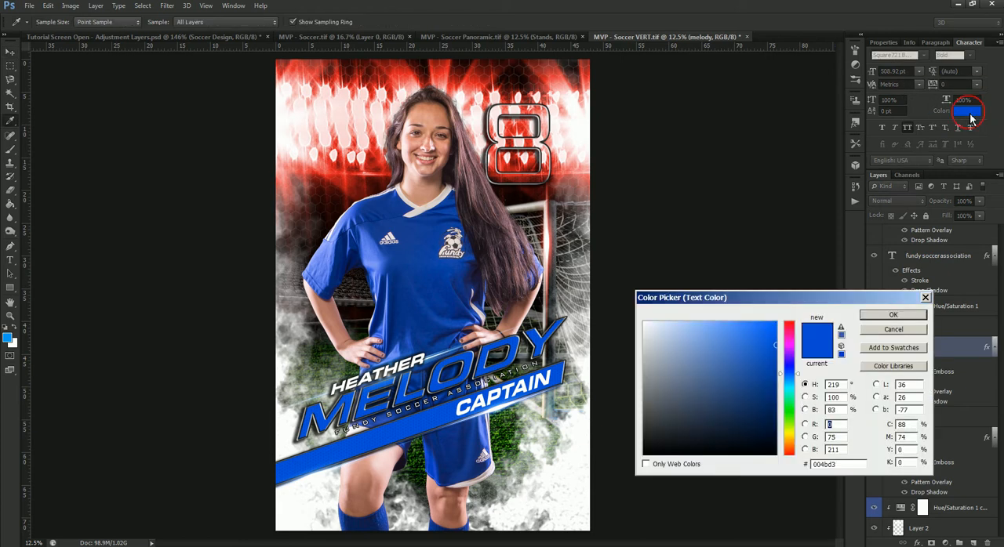
drag(792, 350, 792, 323)
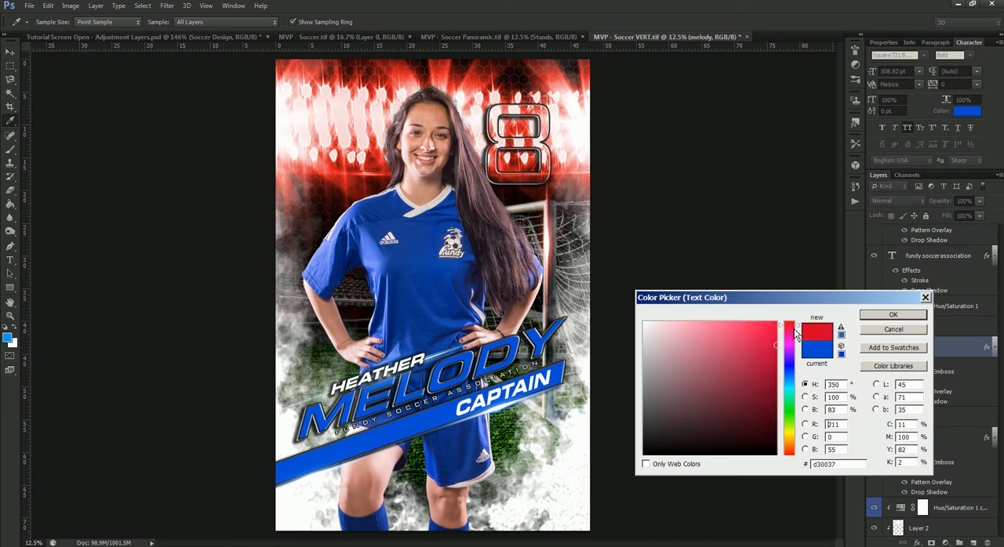
click(779, 339)
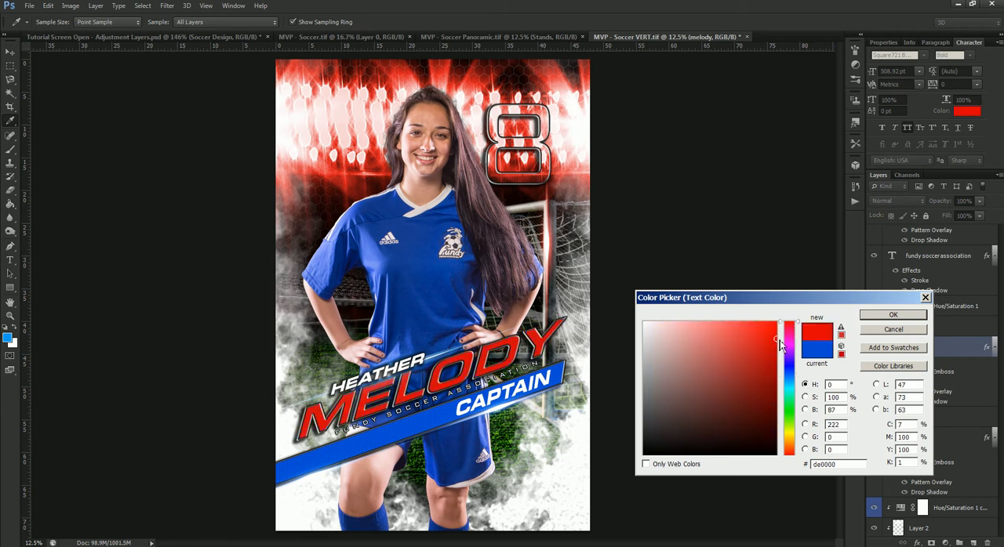
click(871, 316)
- Set the Hue/Saturation 1 adjustment on the light beam above the surname text to hue 0 and saturation 88
scroll(913, 380, up, 2)
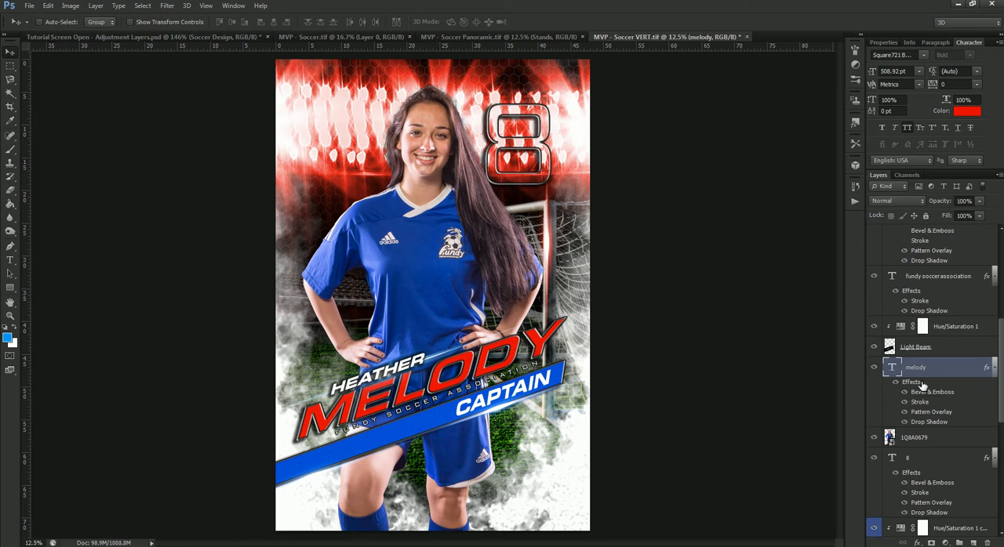
click(900, 351)
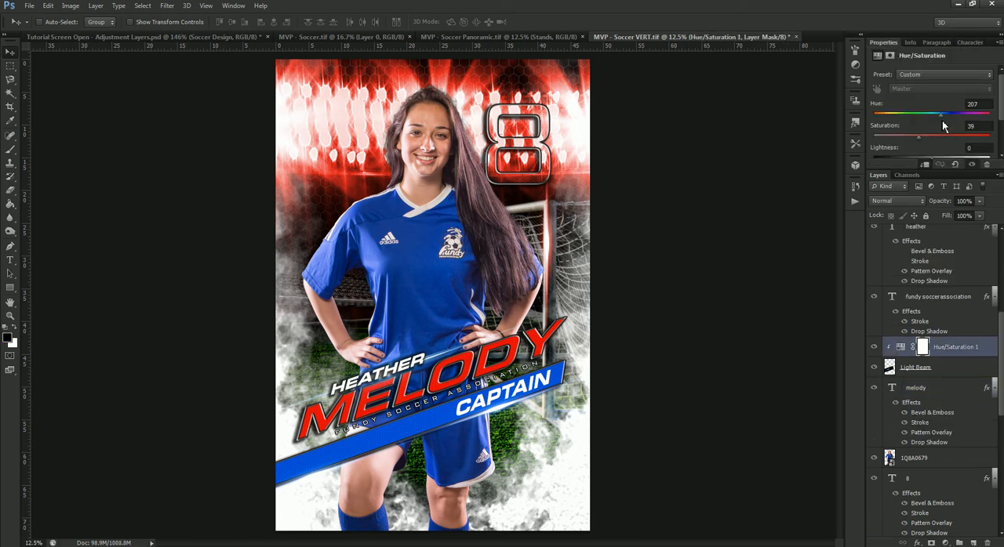
drag(942, 117, 858, 126)
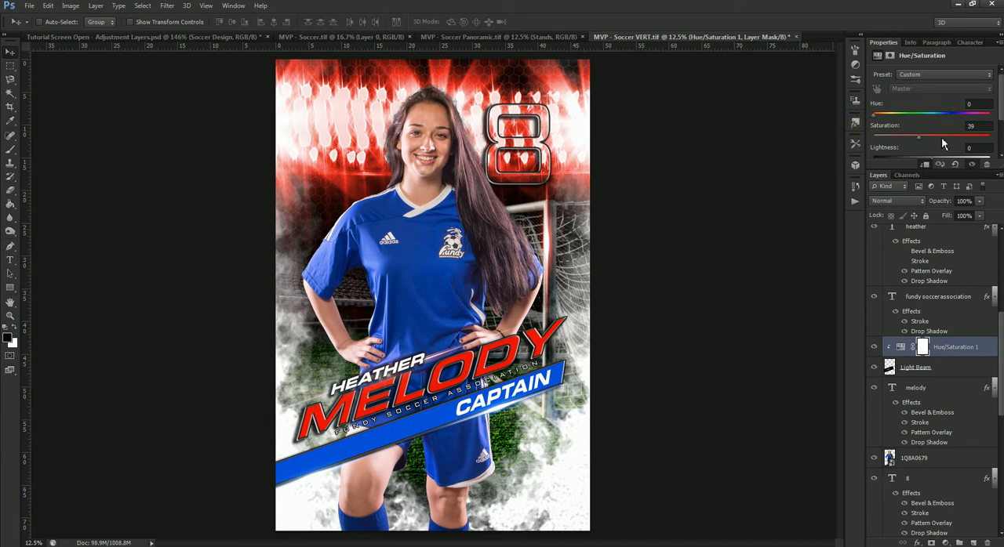
drag(959, 138, 979, 149)
- Change the fill color of the Rectangle 1 banner to dark red, 9e0000
scroll(941, 341, up, 3)
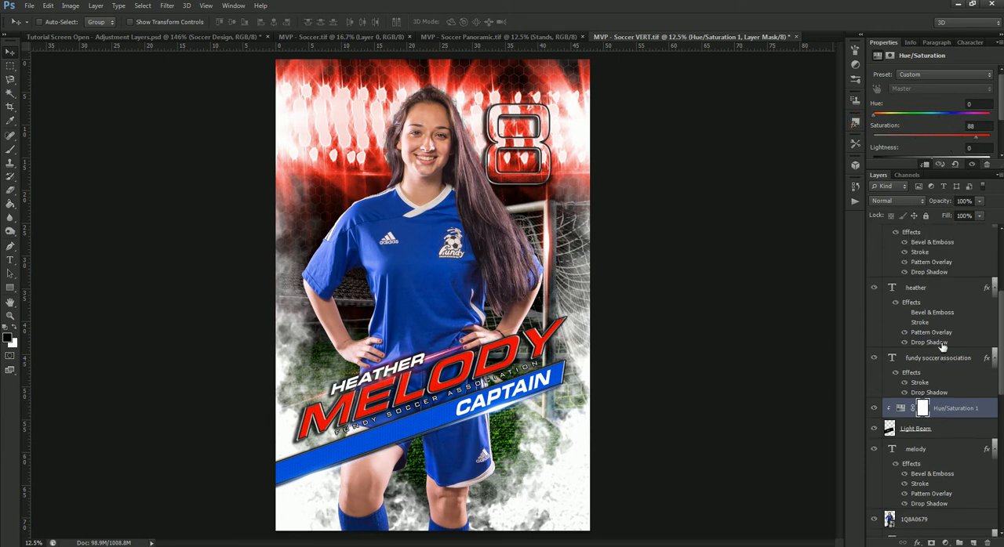
scroll(934, 377, up, 3)
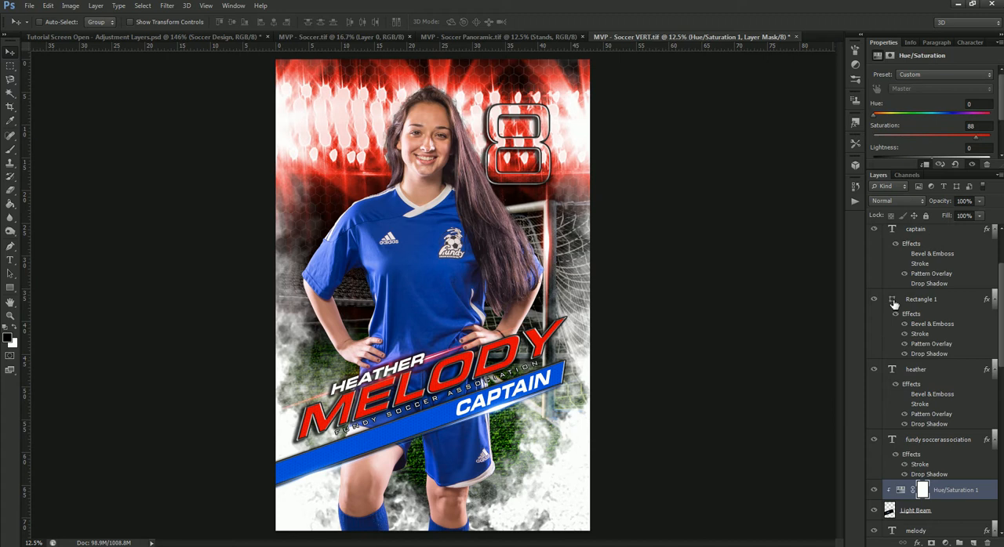
double_click(894, 304)
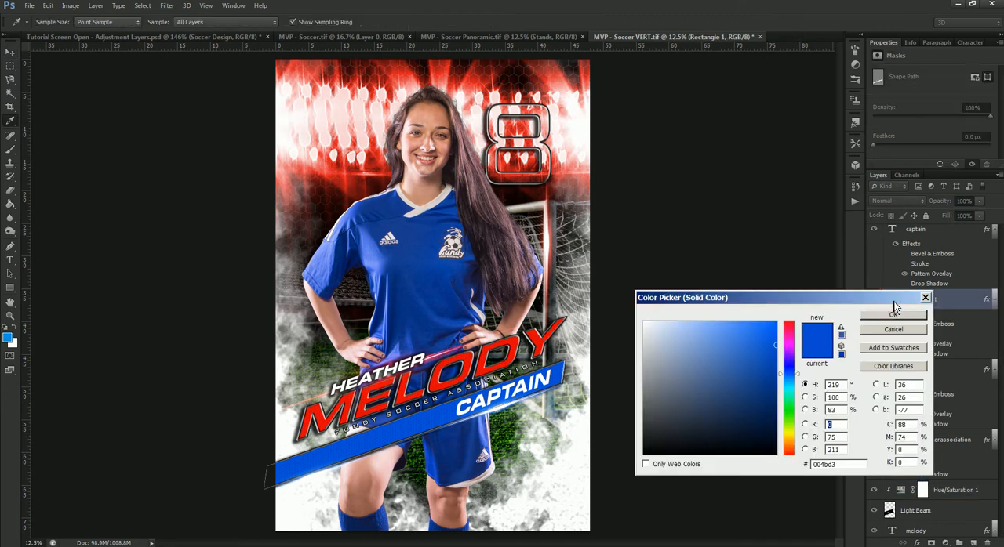
click(788, 322)
click(778, 334)
drag(778, 334, 775, 372)
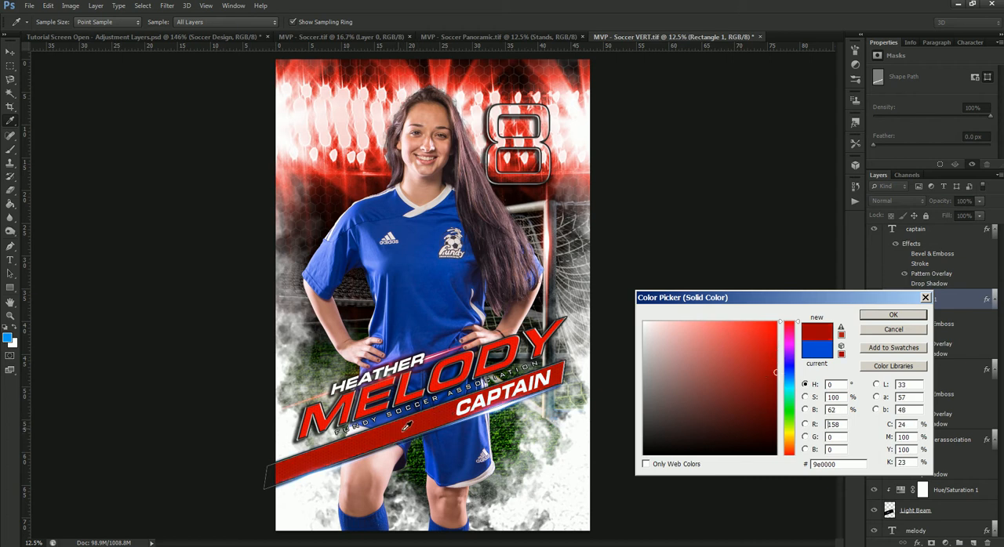
click(888, 315)
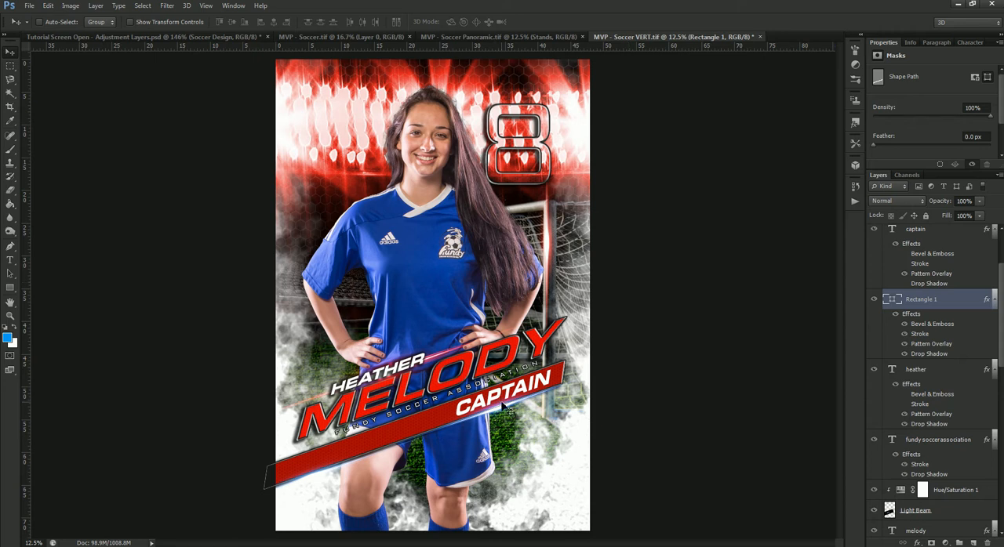
- Set the Hue/Saturation adjustment on the Light Beam layer above the captain text to hue 0 and saturation 66
scroll(932, 310, up, 3)
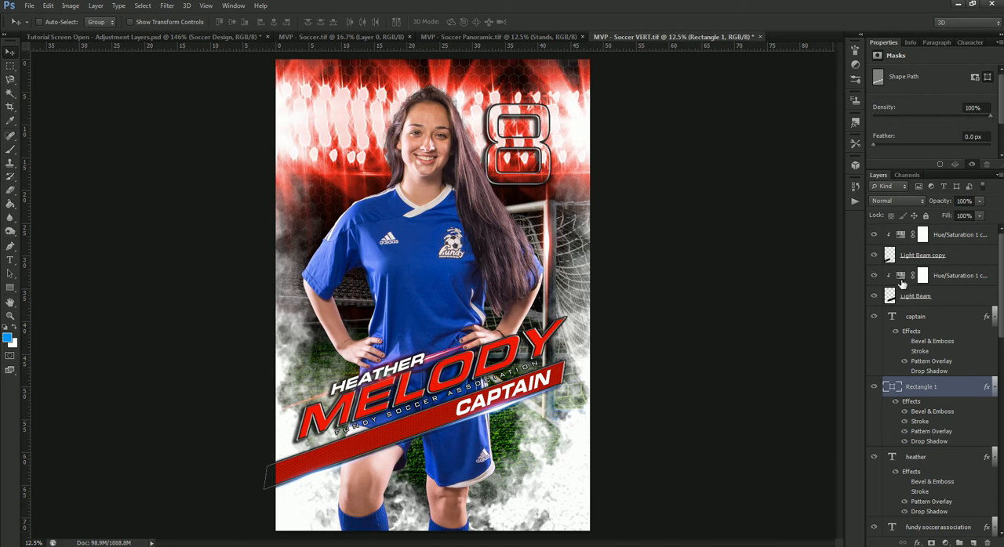
click(901, 278)
click(901, 281)
drag(946, 116, 878, 131)
drag(942, 137, 954, 143)
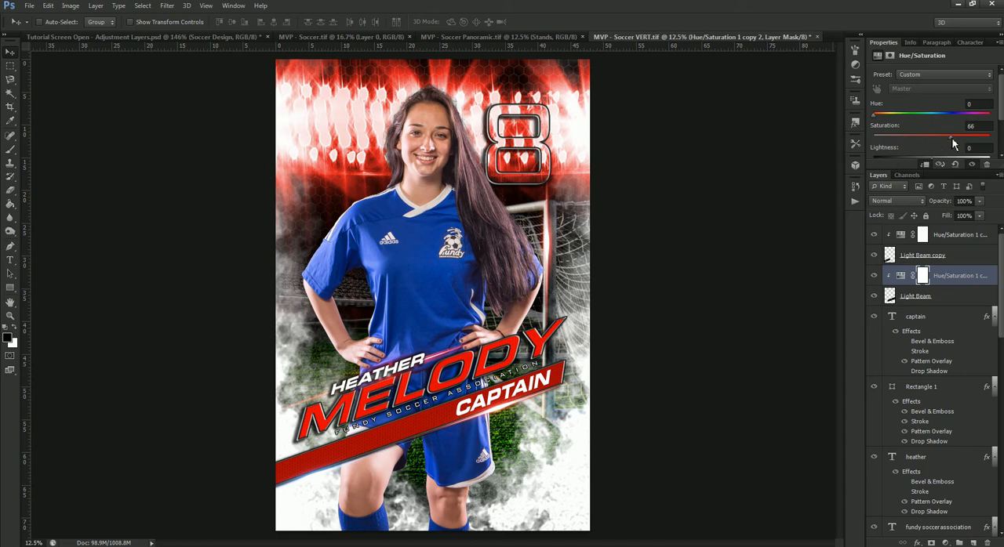
- Set the hue of the topmost Hue/Saturation adjustment, clipped to Light Beam copy, to 0 and adjust its saturation
click(900, 234)
drag(931, 119, 861, 131)
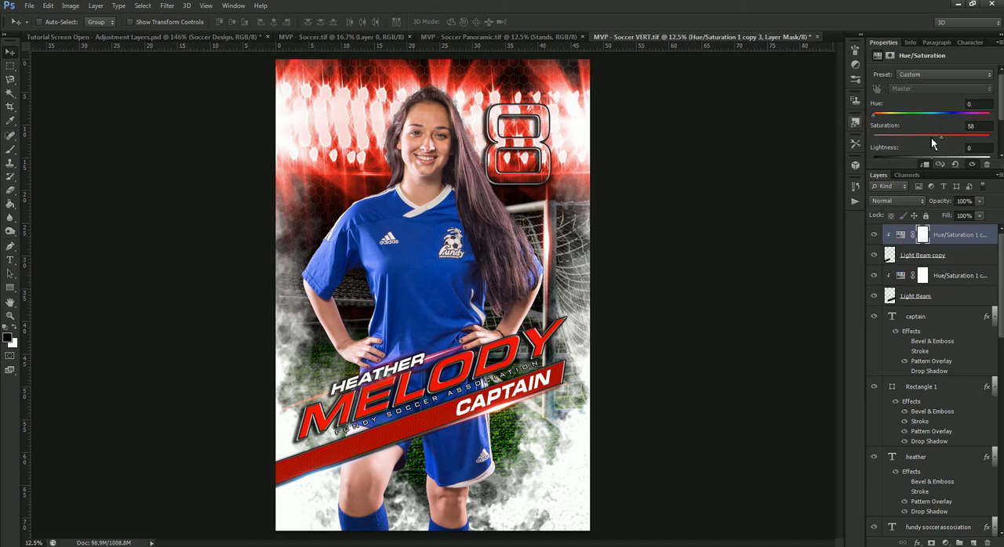
drag(954, 144, 956, 139)
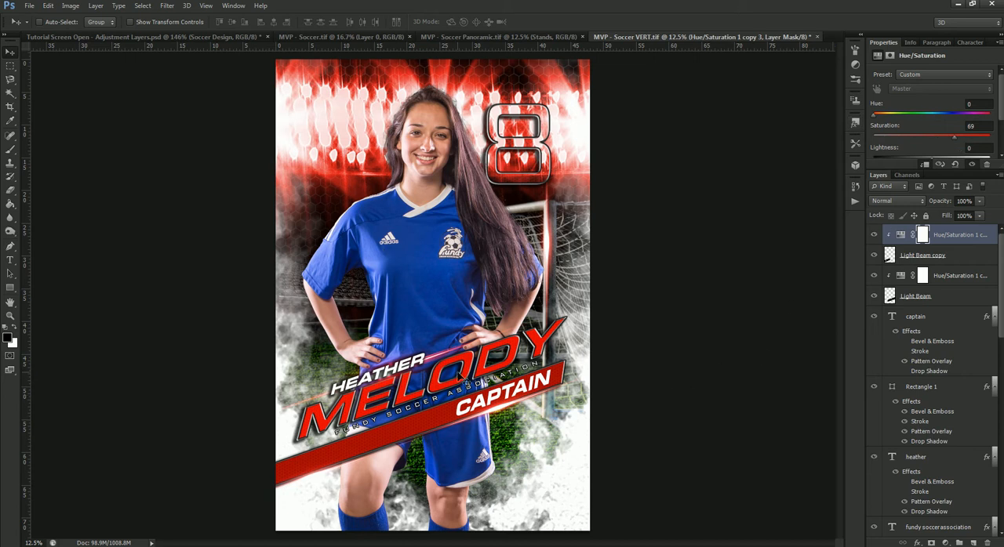
- Select the player photo layer 1Q8A0679 from the canvas and hide it
right_click(426, 225)
click(451, 233)
scroll(906, 419, down, 2)
scroll(910, 439, down, 1)
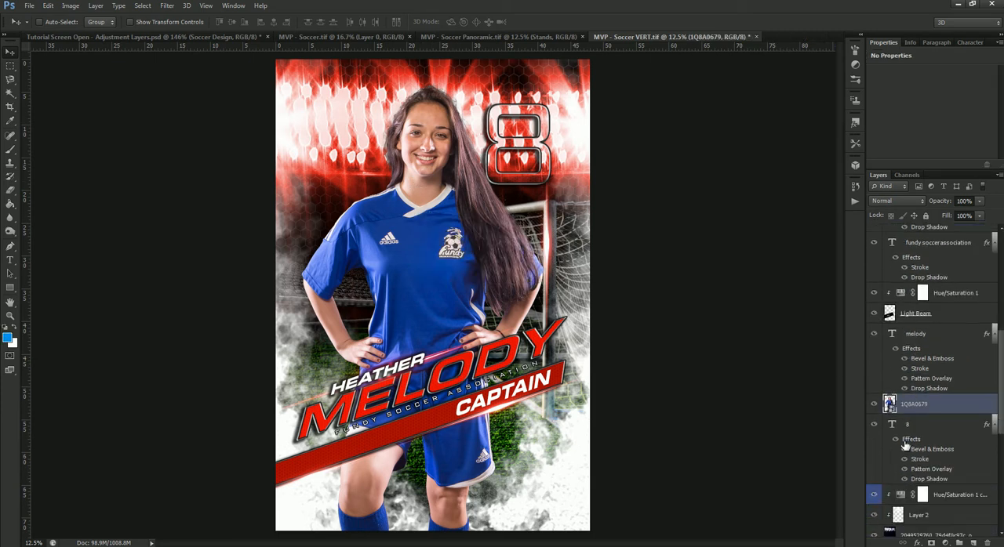
click(874, 405)
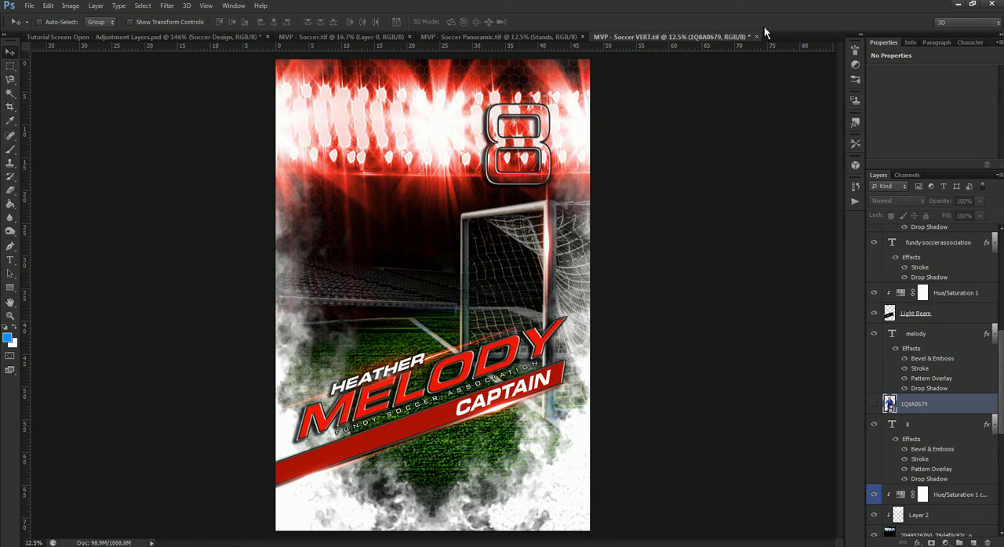
- Switch to the MVP - Soccer Panoramic.tif document
click(553, 36)
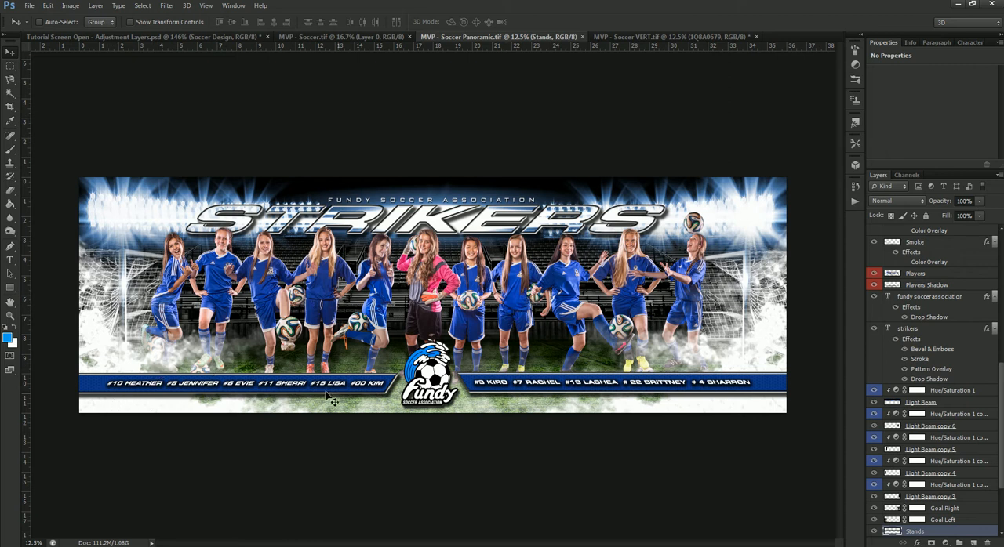
click(11, 260)
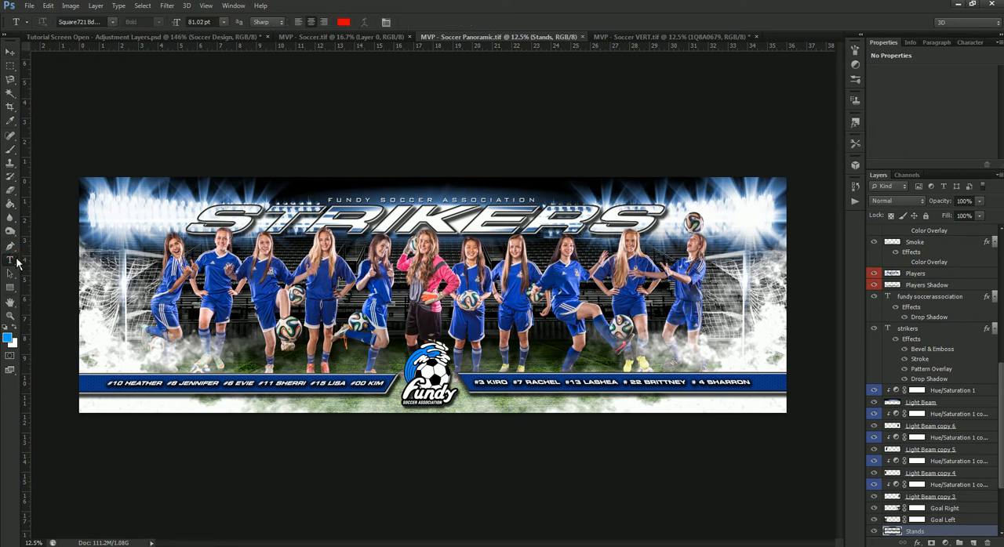
drag(108, 384, 360, 390)
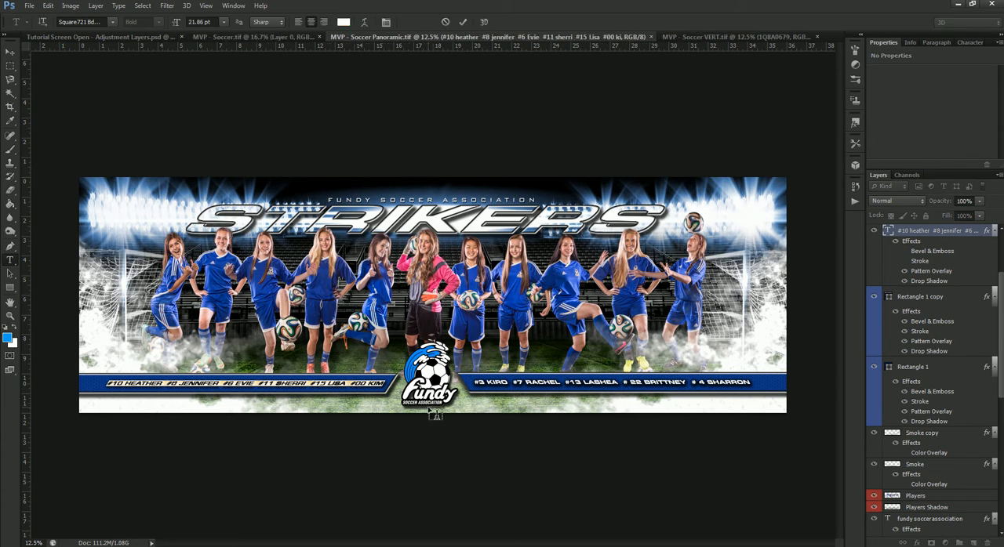
text(j)
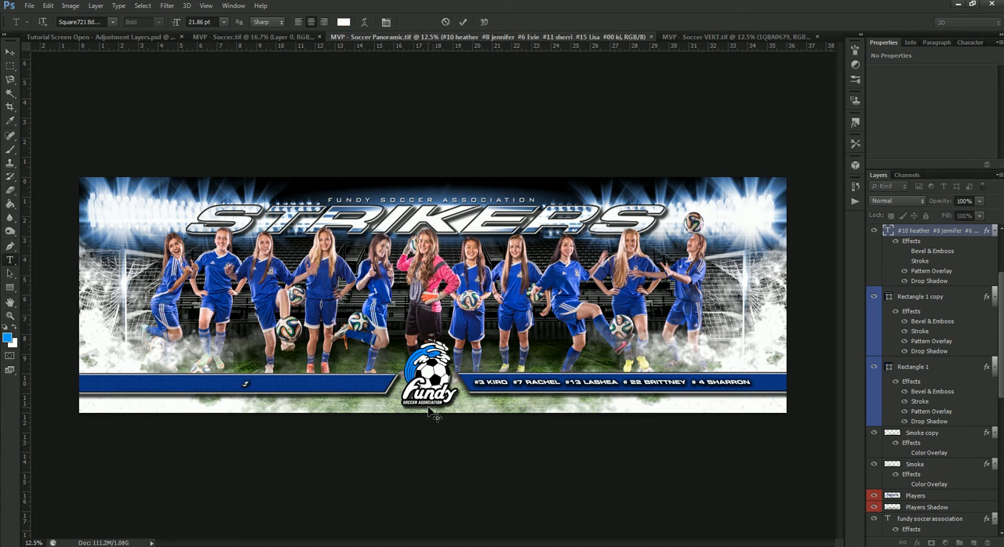
text(ennifer)
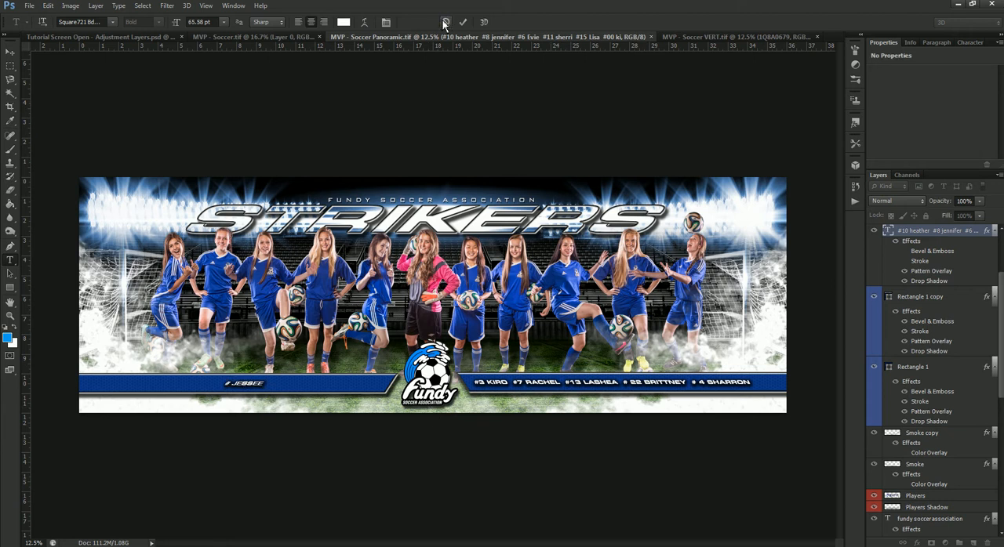
click(446, 23)
click(10, 52)
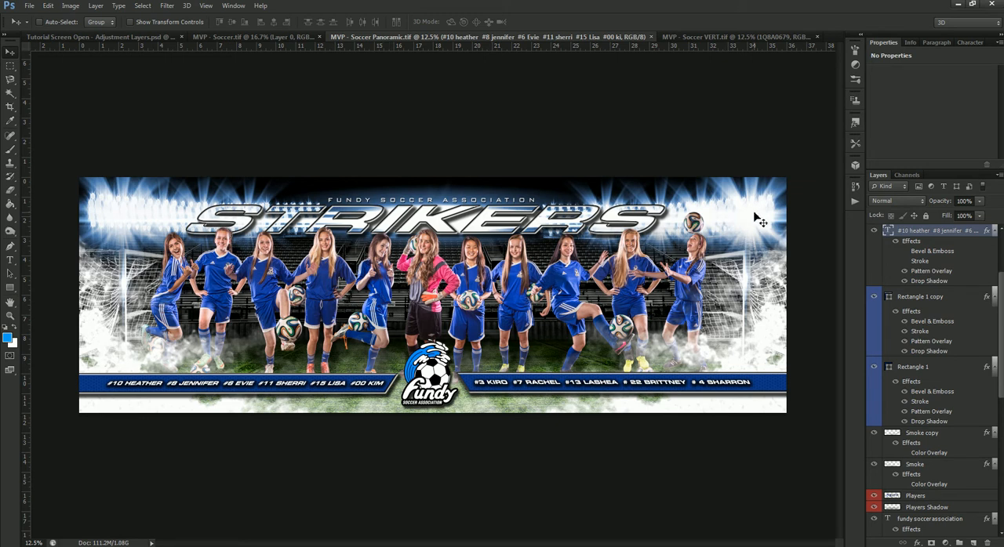
- Set the Hue/Saturation adjustment clipped above Left Lights and Layer 1 to hue 0 and saturation 78
scroll(914, 401, down, 10)
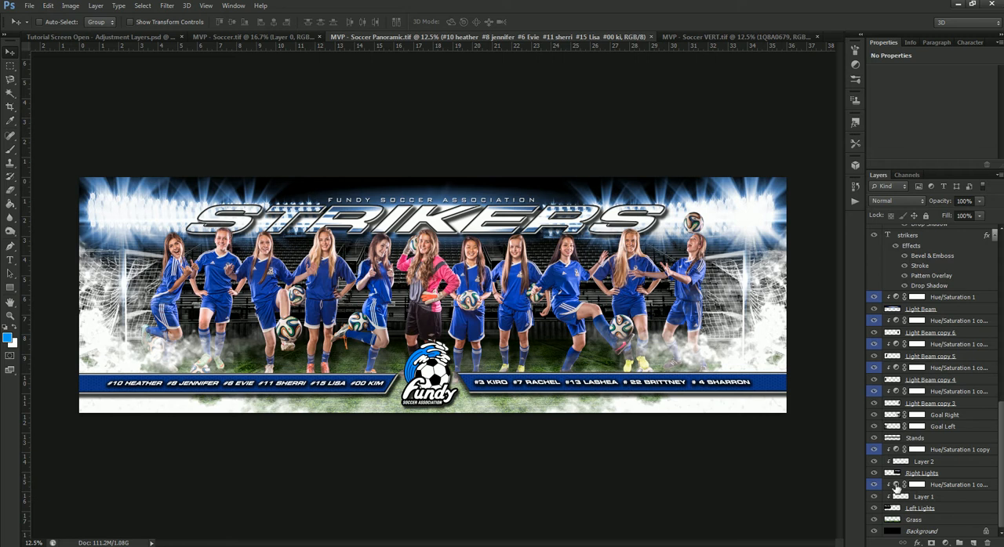
click(895, 487)
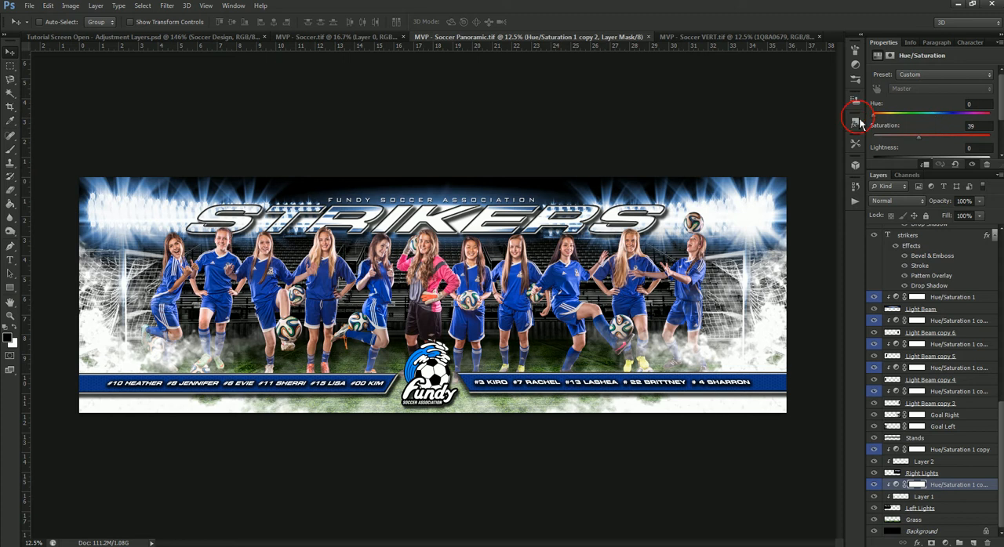
drag(956, 133, 959, 131)
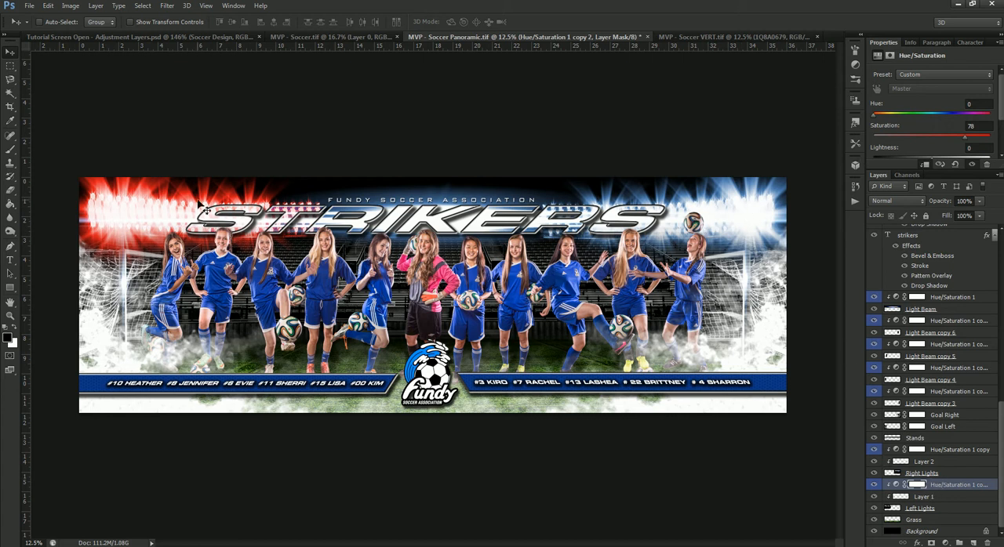
right_click(964, 488)
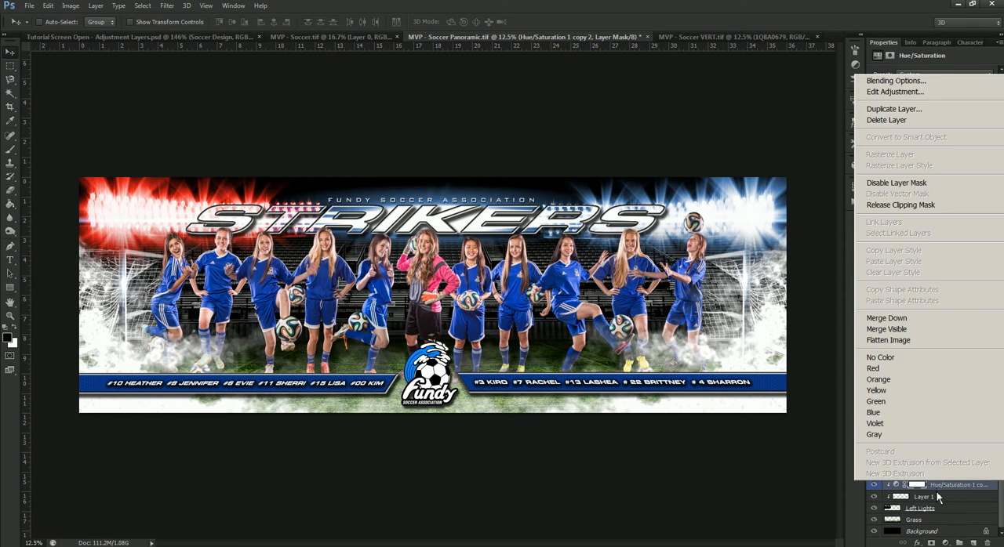
click(936, 491)
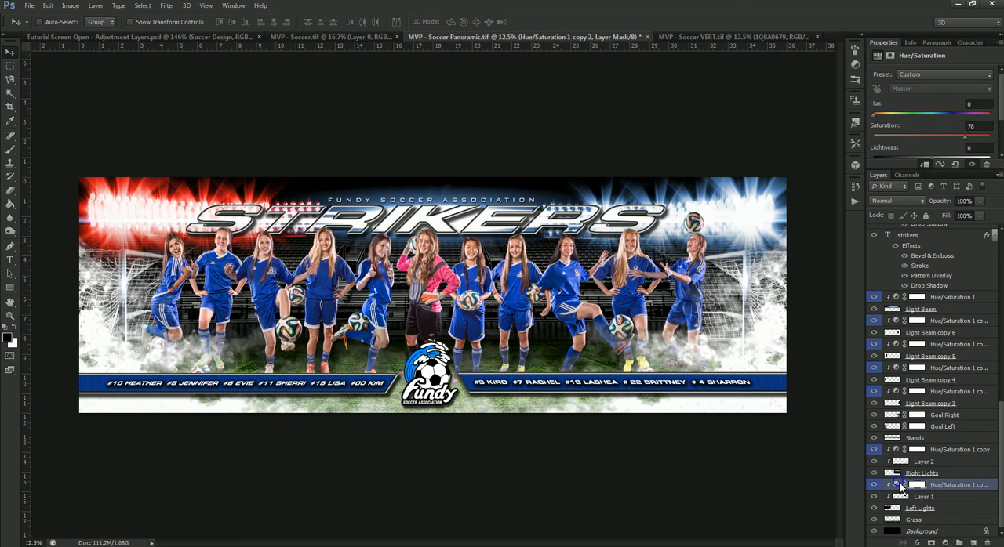
right_click(900, 487)
click(950, 492)
right_click(967, 492)
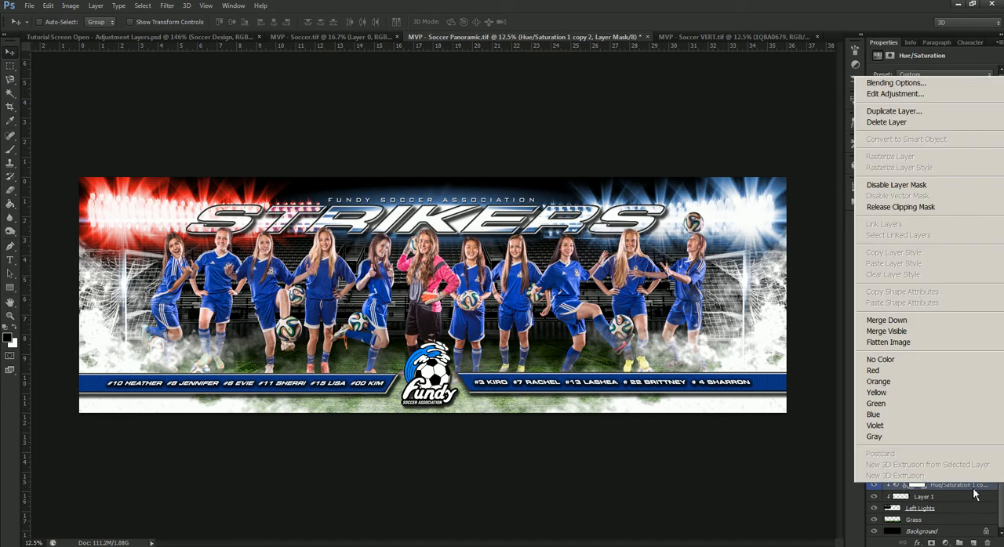
right_click(992, 495)
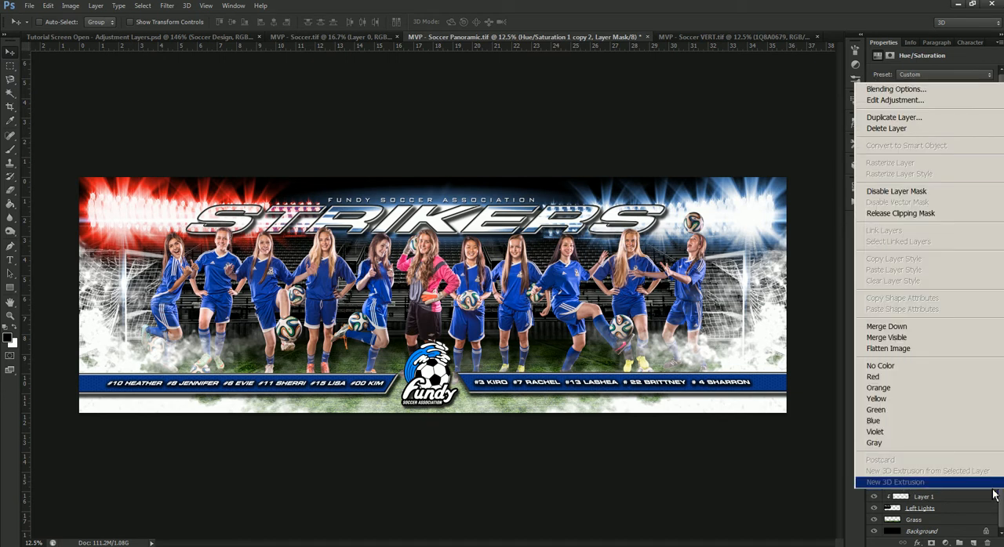
click(804, 492)
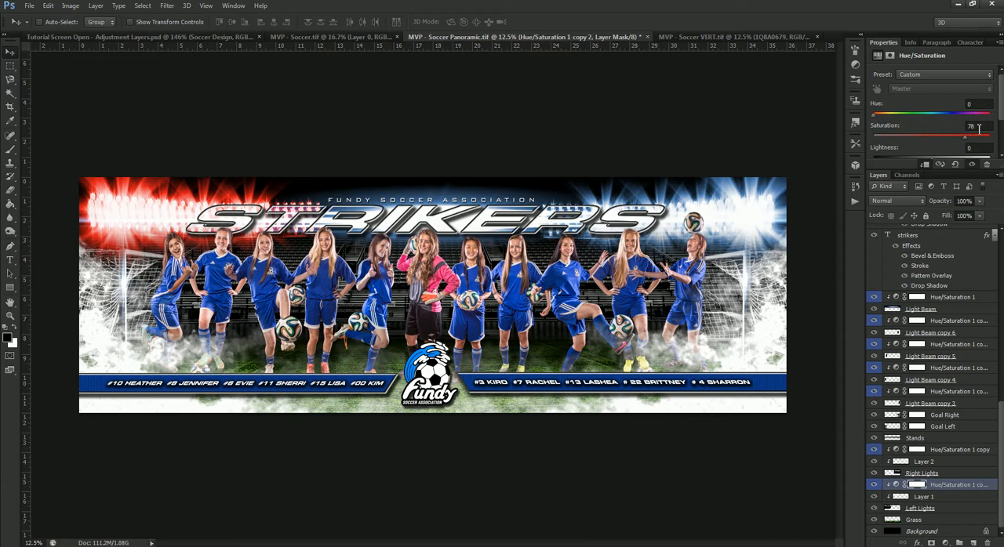
- Set the Hue/Saturation 1 copy adjustment above Right Lights and Layer 2 to hue 0 and saturation 78
click(955, 452)
click(978, 104)
text(0)
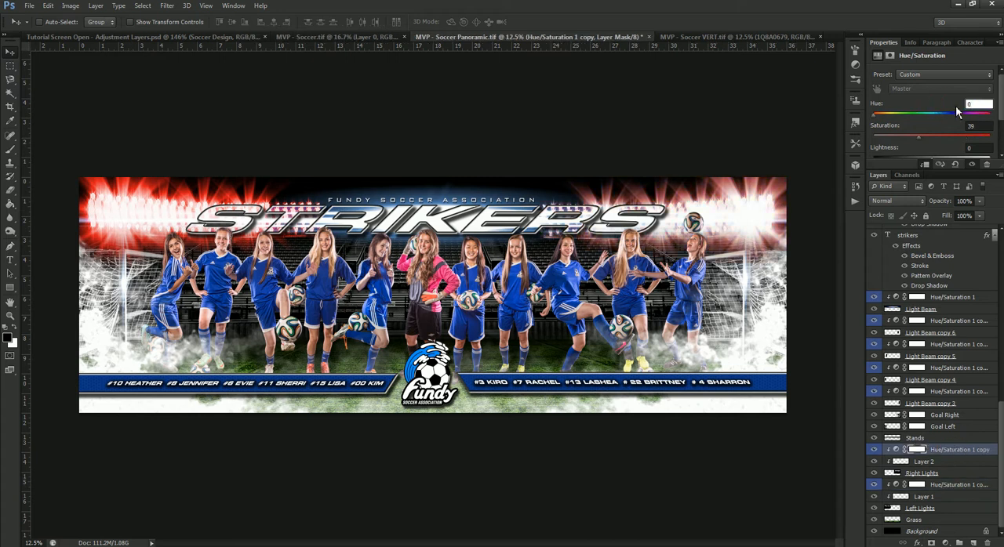
click(969, 126)
text(78)
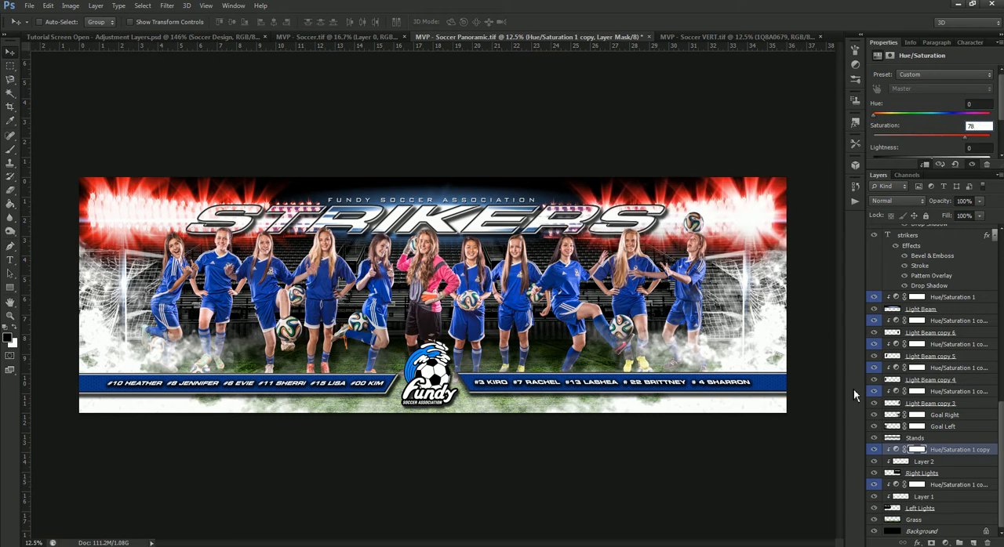
- Set the Hue/Saturation adjustments clipped to Light Beam copy 3 and Light Beam copy 4 to hue 0 and saturation 78
scroll(928, 449, up, 2)
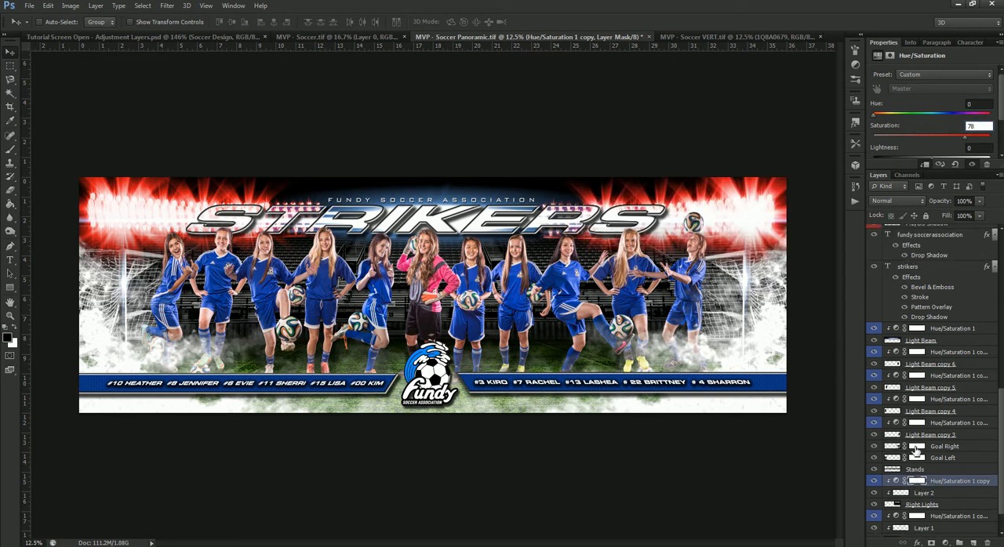
click(900, 425)
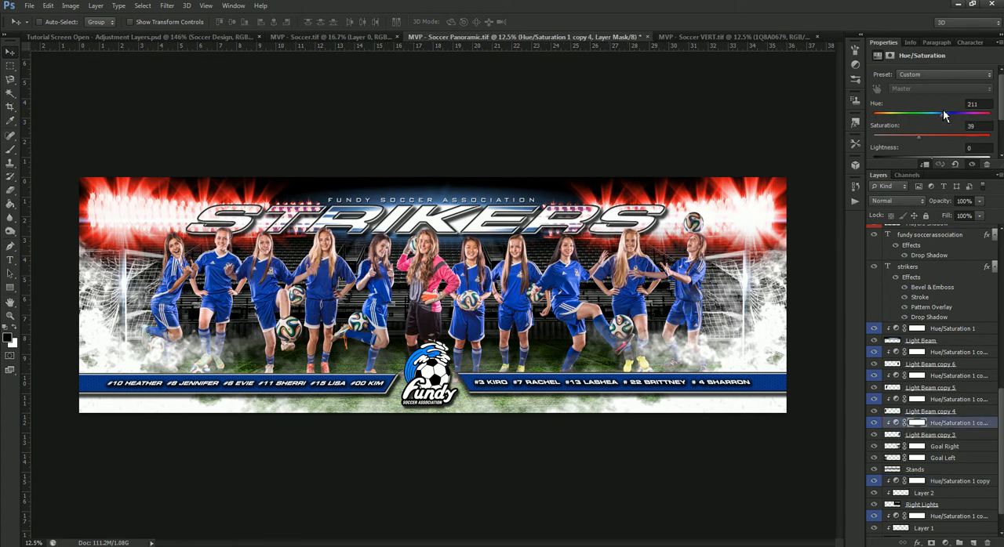
drag(990, 106, 911, 113)
text(0)
drag(975, 126, 955, 127)
text(78)
click(896, 401)
text(0)
key(Tab)
text(78)
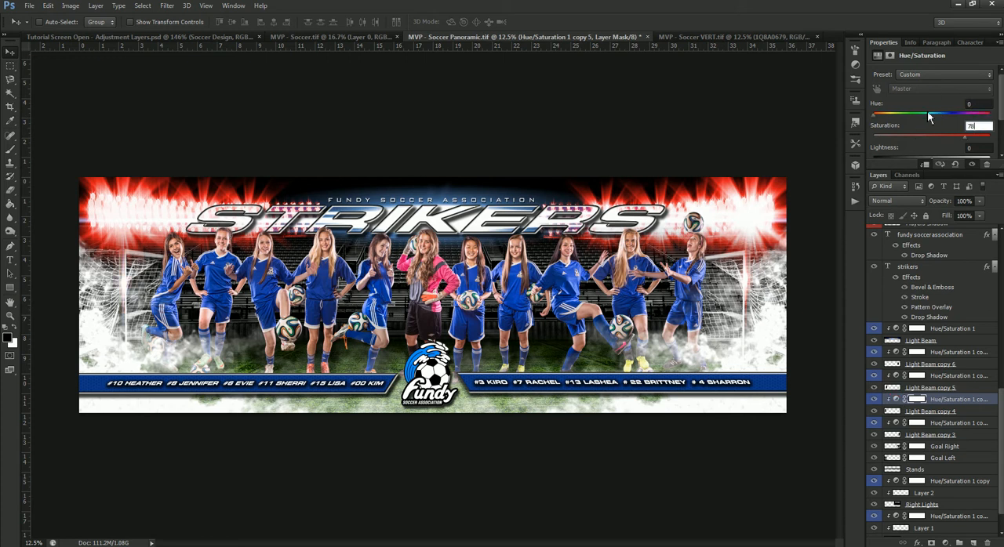
- Set the Hue/Saturation adjustments clipped to Light Beam copy 5 and Light Beam copy 6 to hue 0 and saturation 78
click(899, 378)
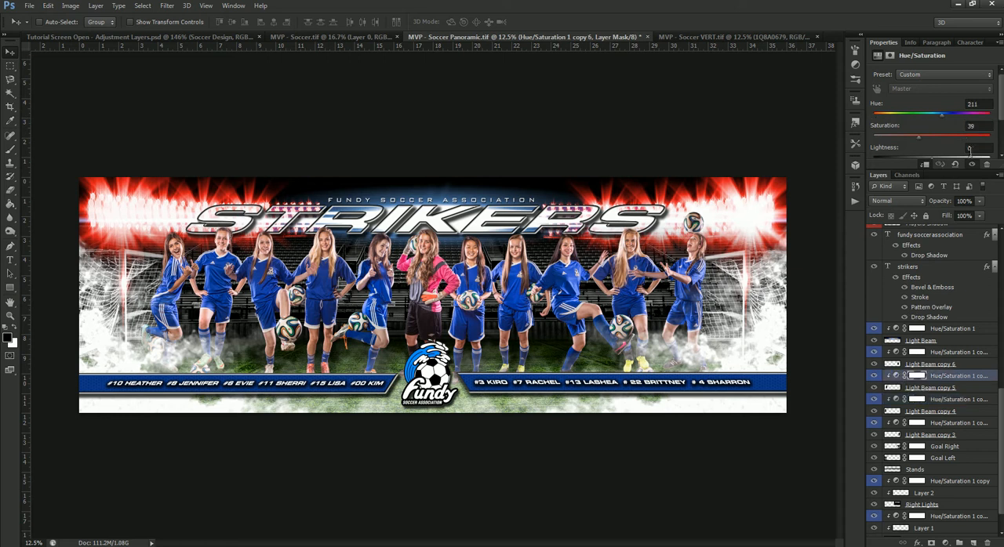
click(937, 104)
text(0)
key(Tab)
text(78)
click(900, 353)
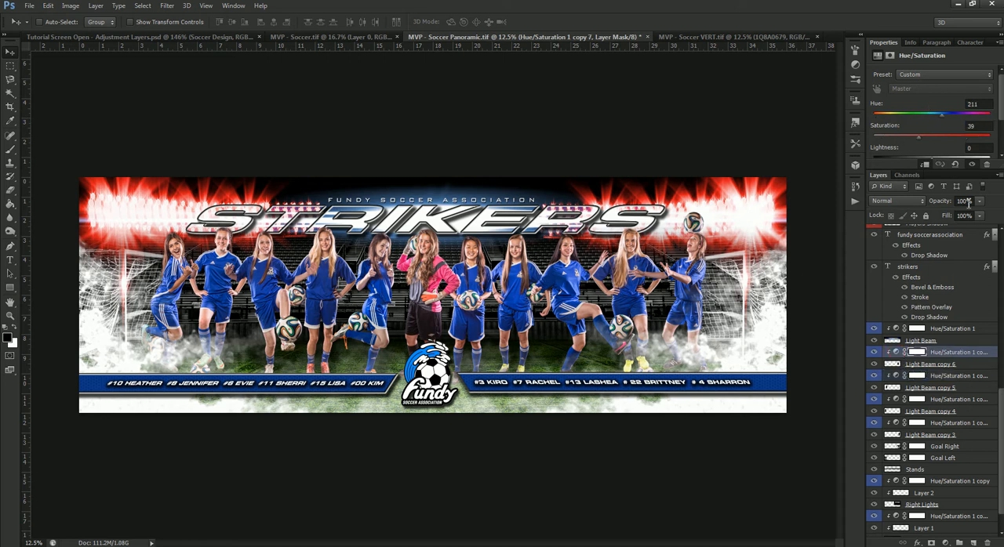
click(985, 107)
text(0)
key(Tab)
text(78)
- Set the Hue/Saturation 1 adjustment clipped to the original Light Beam layer to hue 0 and saturation 78
click(896, 329)
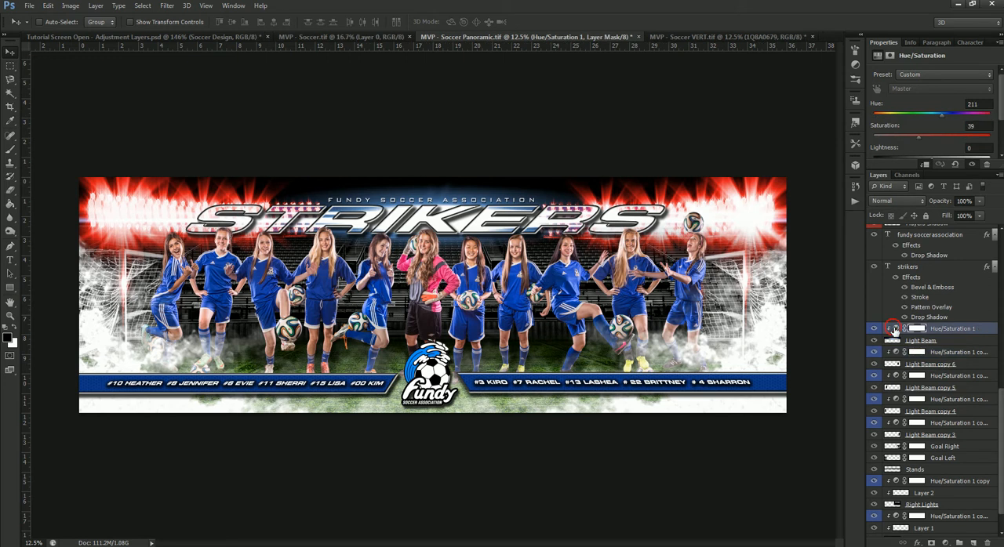
click(974, 105)
text(0)
key(Tab)
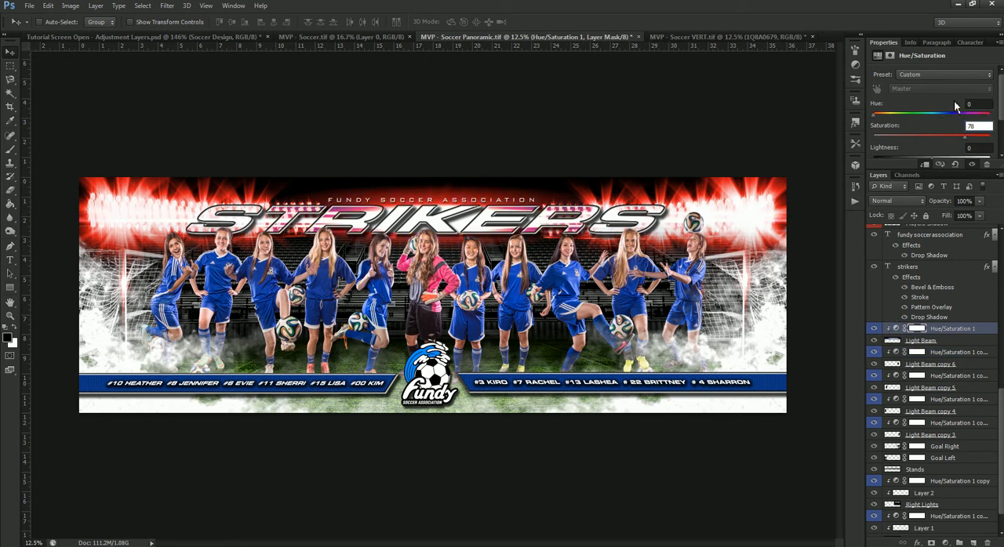
- Change the fill color of the Rectangle 1 banner behind the first group of names to red, c60000, and copy its hex code
right_click(383, 380)
click(390, 385)
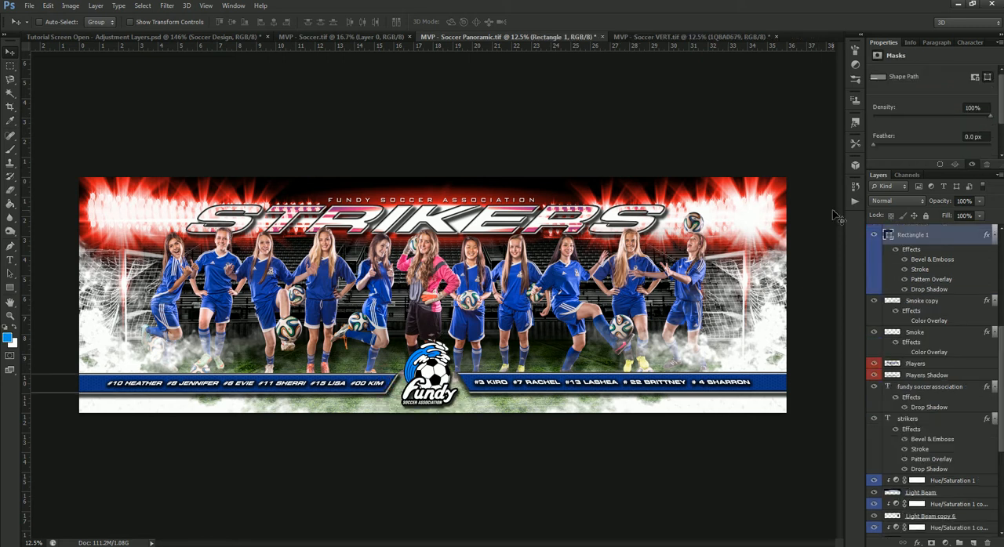
double_click(889, 236)
drag(792, 333, 779, 323)
mouse_move(774, 360)
mouse_down()
mouse_move(788, 366)
mouse_move(779, 352)
mouse_up()
click(775, 335)
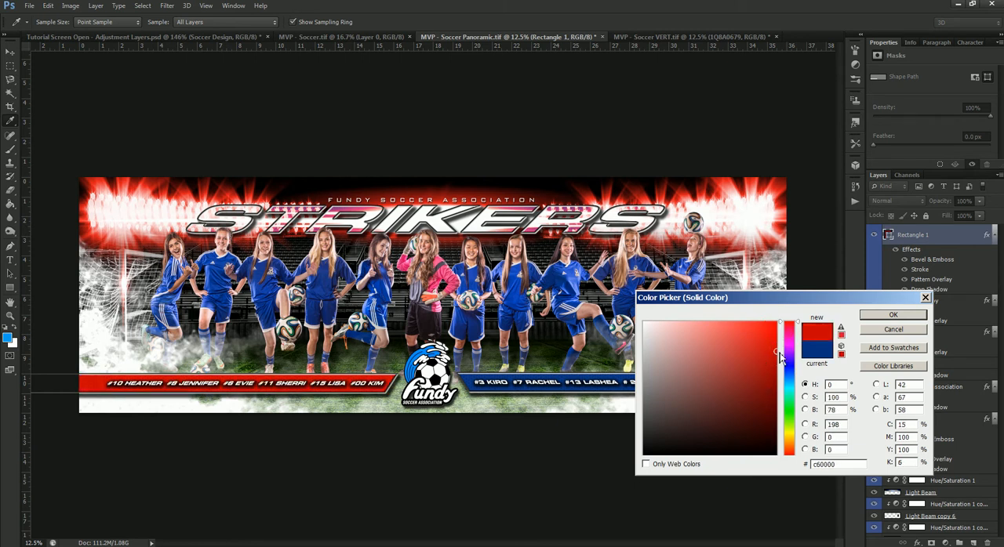
drag(854, 468, 773, 476)
click(893, 314)
- Apply the copied red, c60000, as the fill color of the Rectangle 1 copy banner
scroll(930, 330, up, 3)
scroll(931, 331, up, 2)
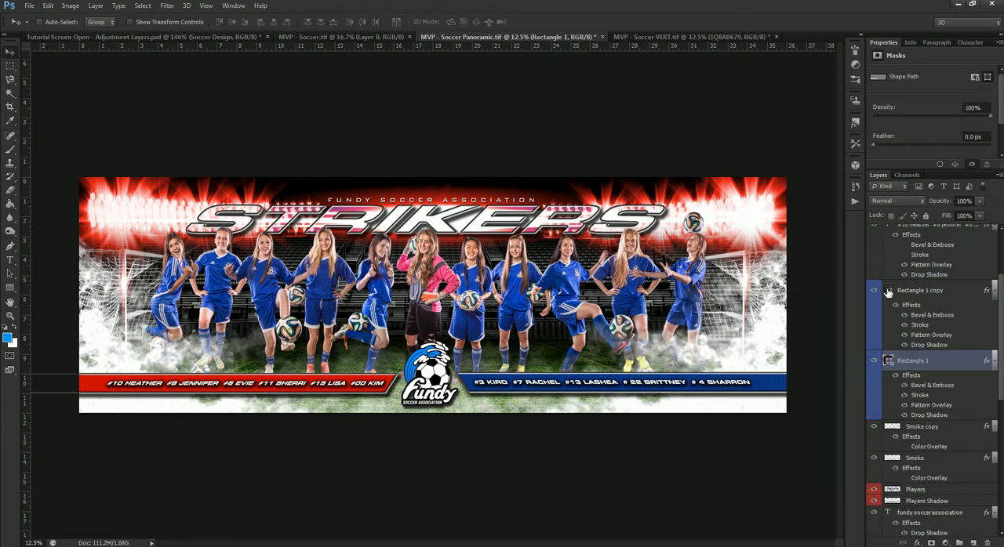
double_click(889, 293)
drag(853, 467, 741, 473)
key(ctrl+v)
click(892, 316)
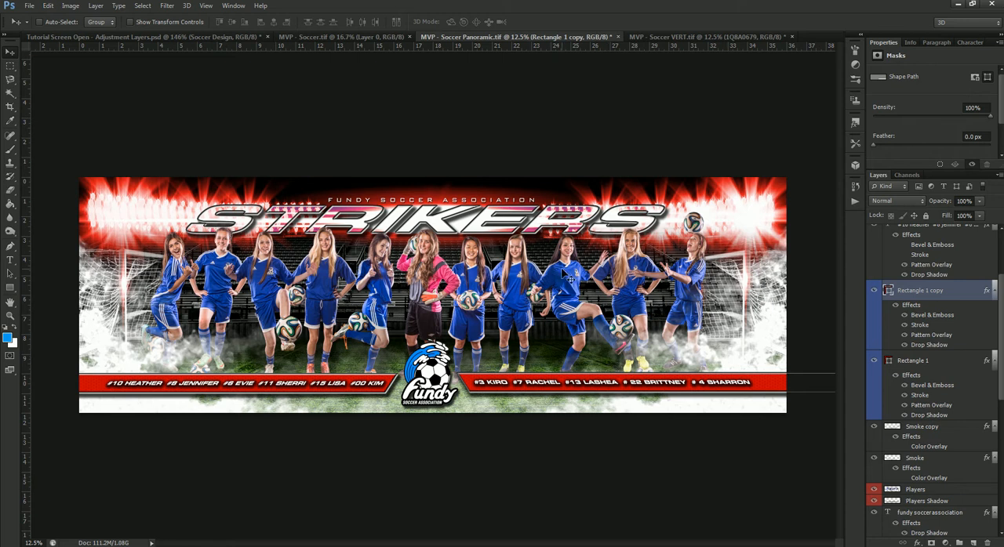
- Hide the Players Shadow layer and duplicate the Players layer, placing the copy directly beneath the original
right_click(562, 272)
click(582, 284)
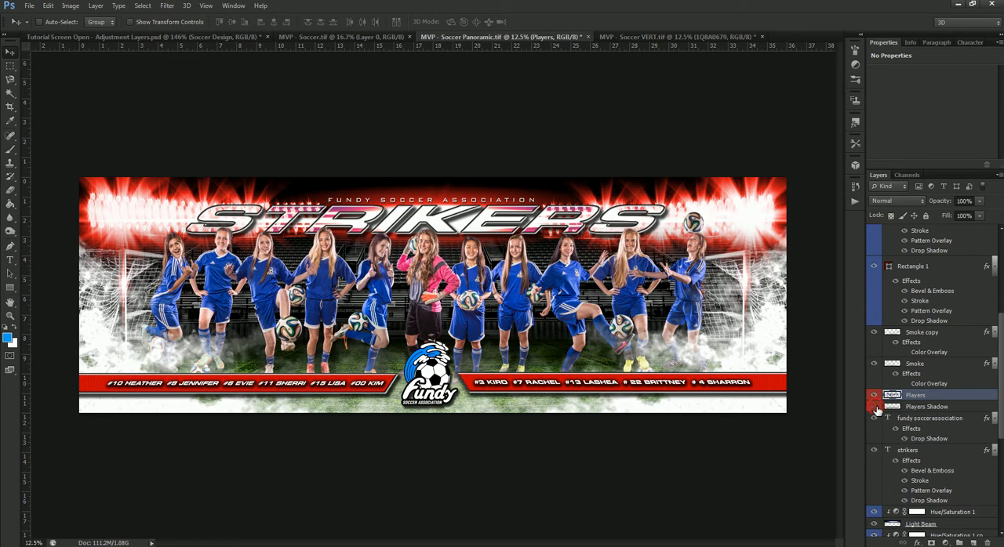
click(874, 407)
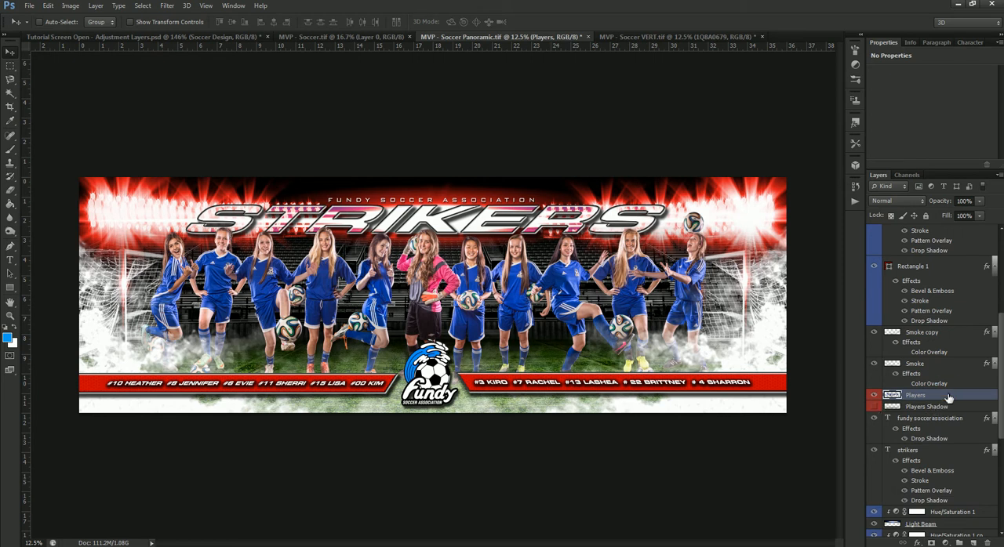
key(ctrl+j)
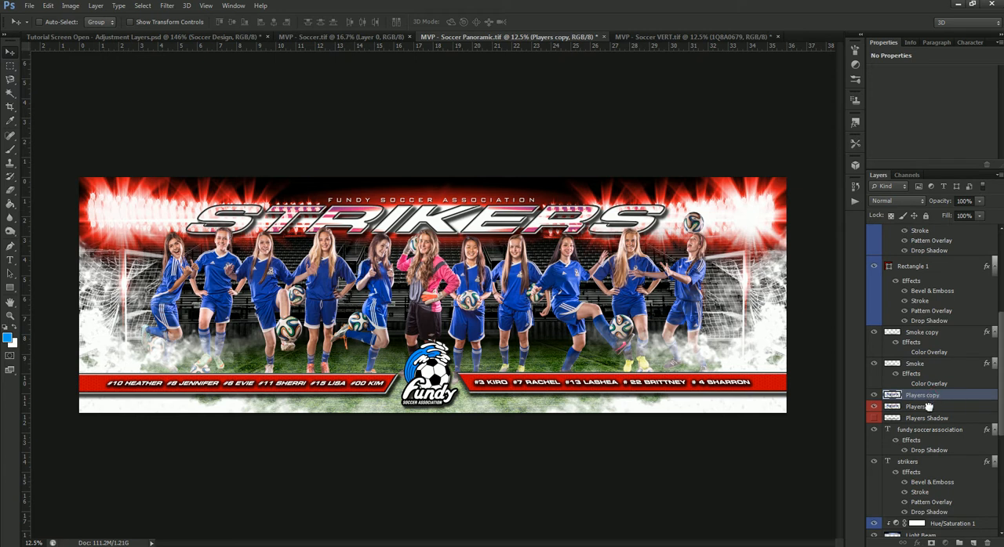
drag(935, 397, 936, 420)
- Add a Color Overlay in black, 000000, with Normal blending and 100% opacity to the Players copy layer
right_click(956, 406)
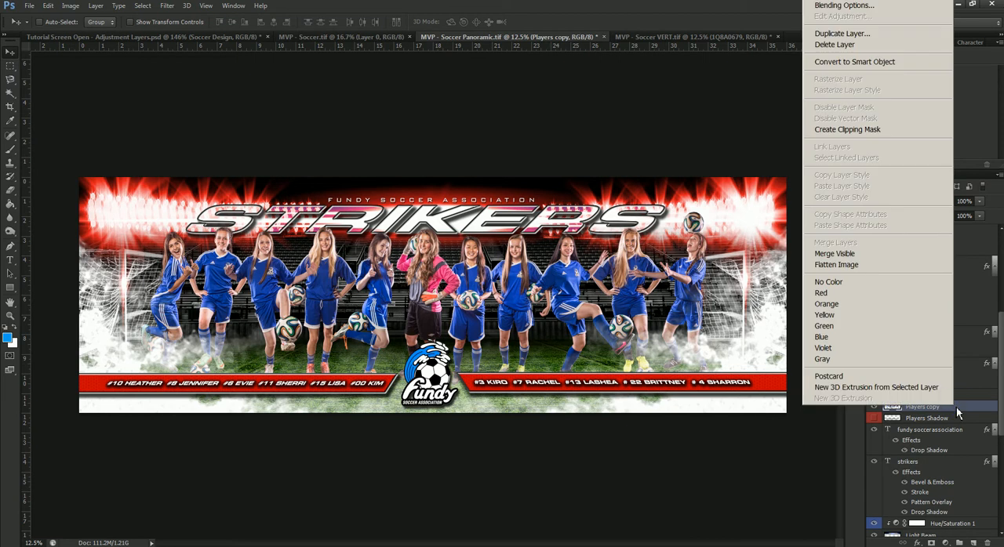
click(889, 7)
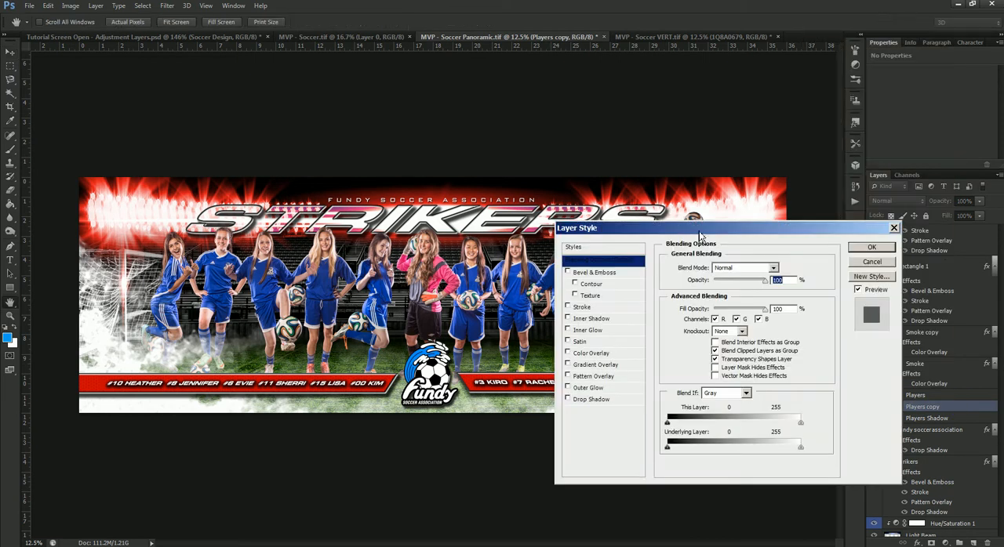
click(593, 354)
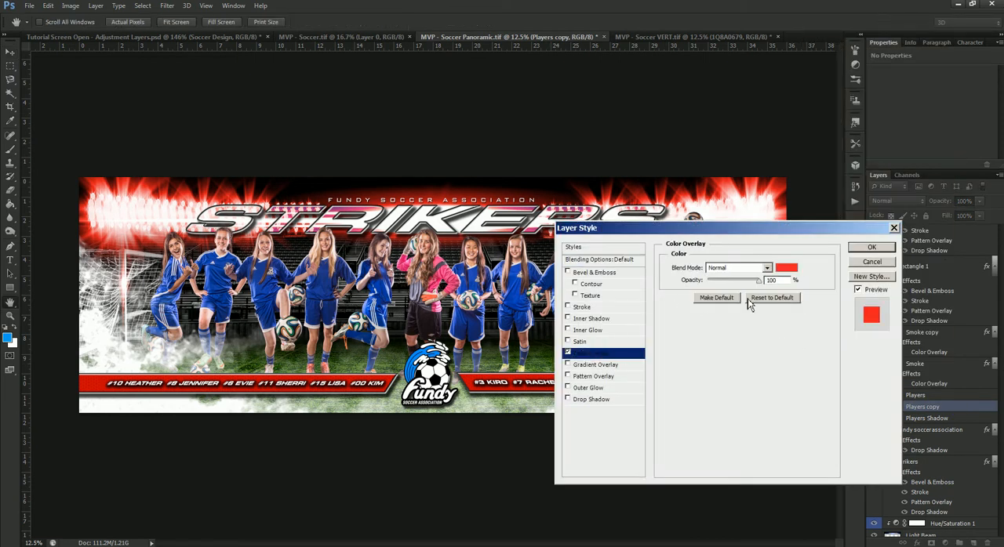
click(786, 268)
click(620, 500)
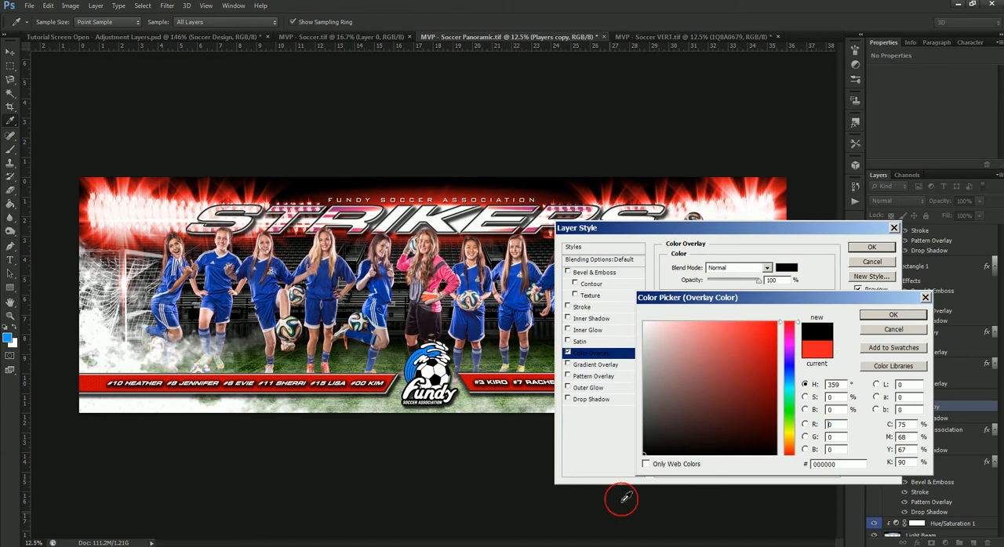
click(886, 316)
click(872, 247)
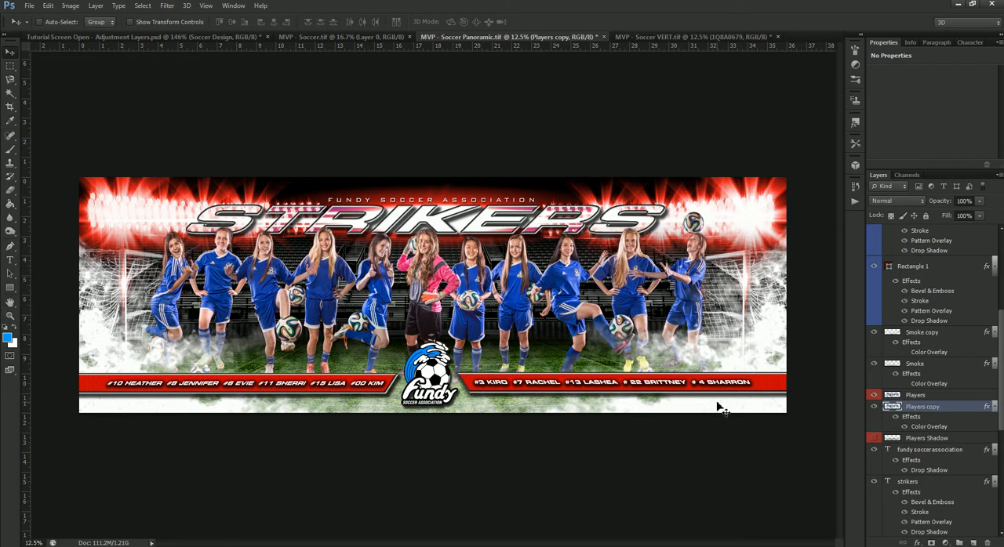
- Squash the Players copy layer vertically to about 30% of its height, keeping its bottom edge at the players' feet
key(ctrl+t)
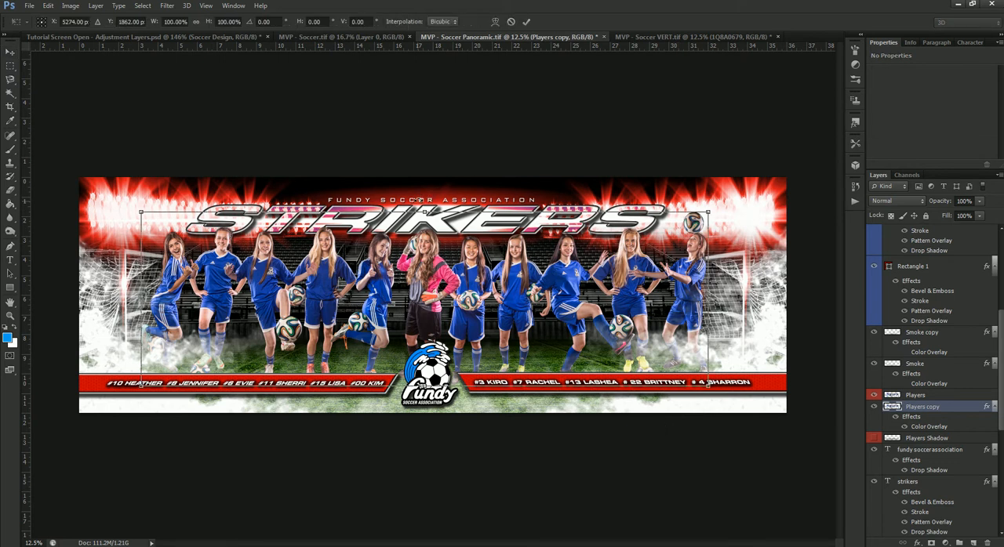
drag(423, 212, 426, 335)
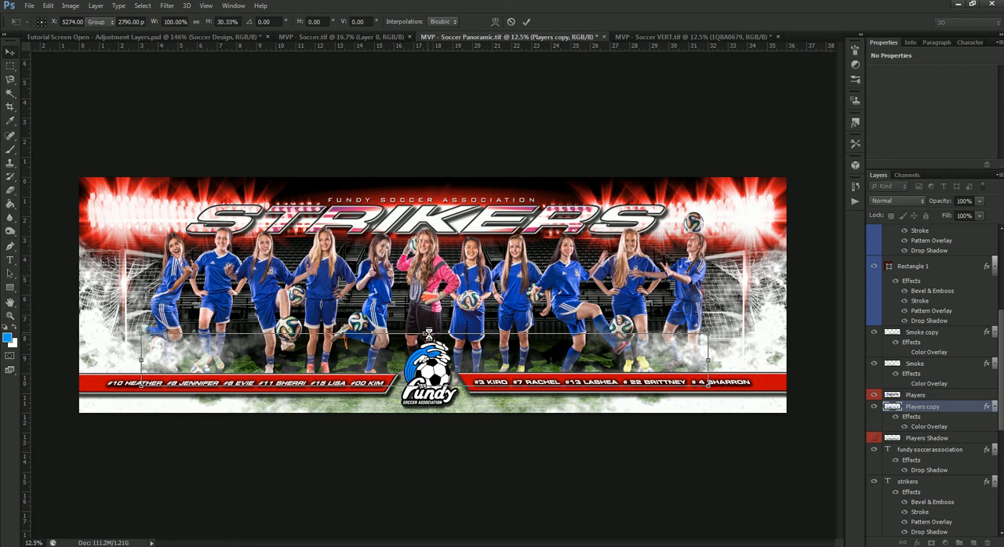
key(Return)
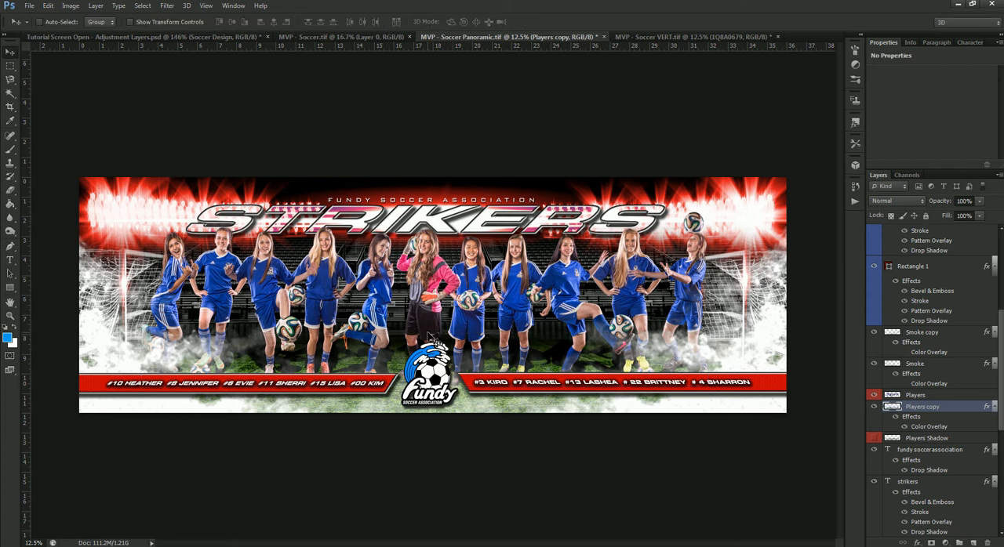
- Apply a Field Blur of about 117 px to the Players copy layer
click(167, 6)
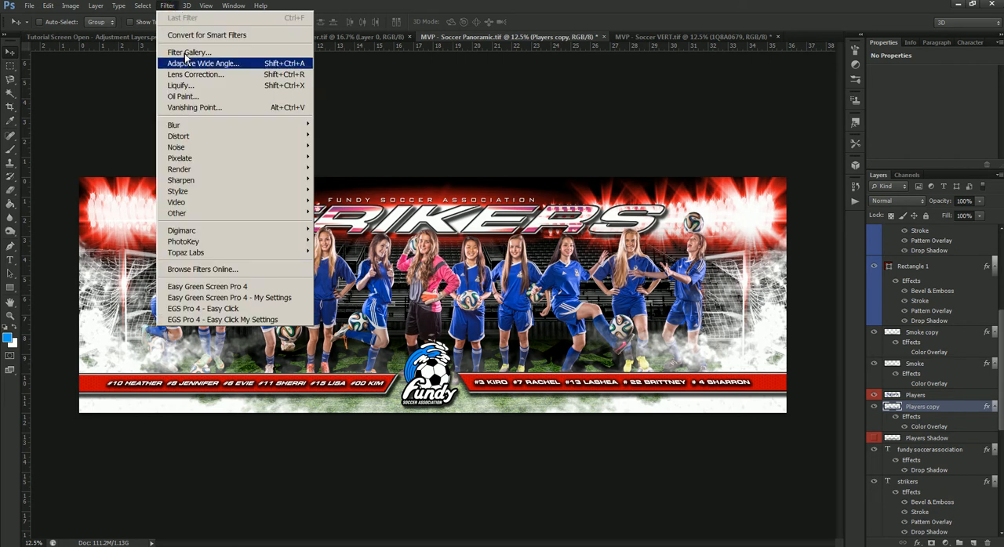
mouse_move(193, 127)
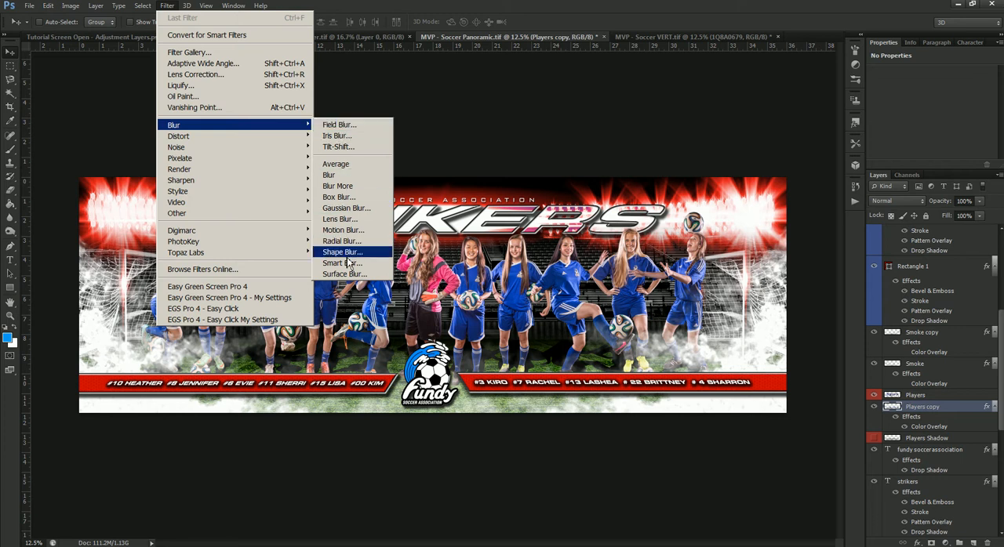
click(343, 124)
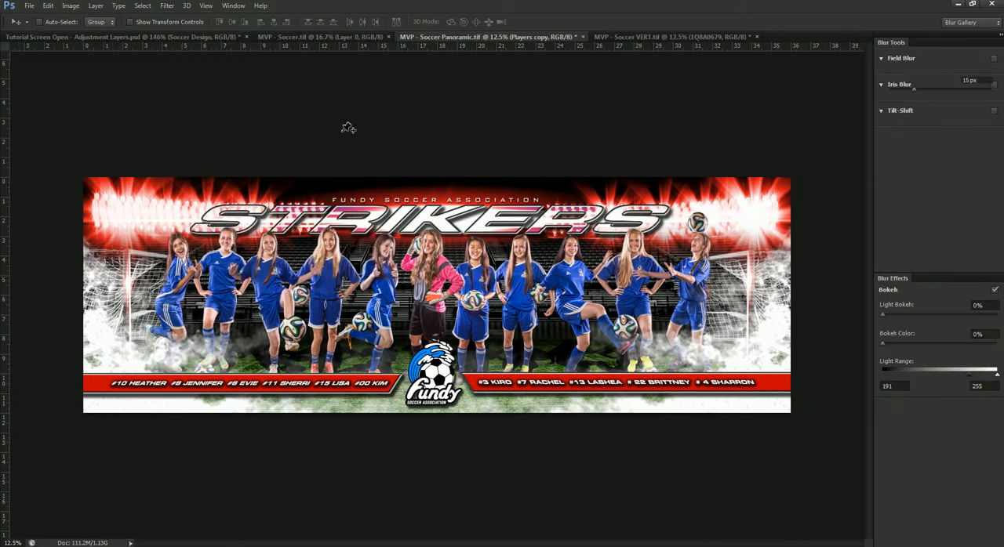
click(947, 92)
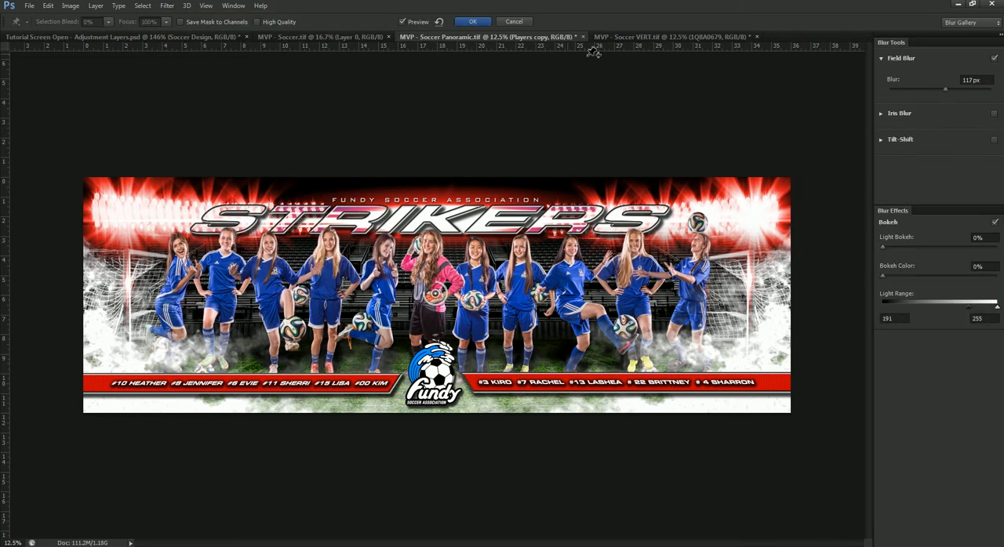
click(473, 21)
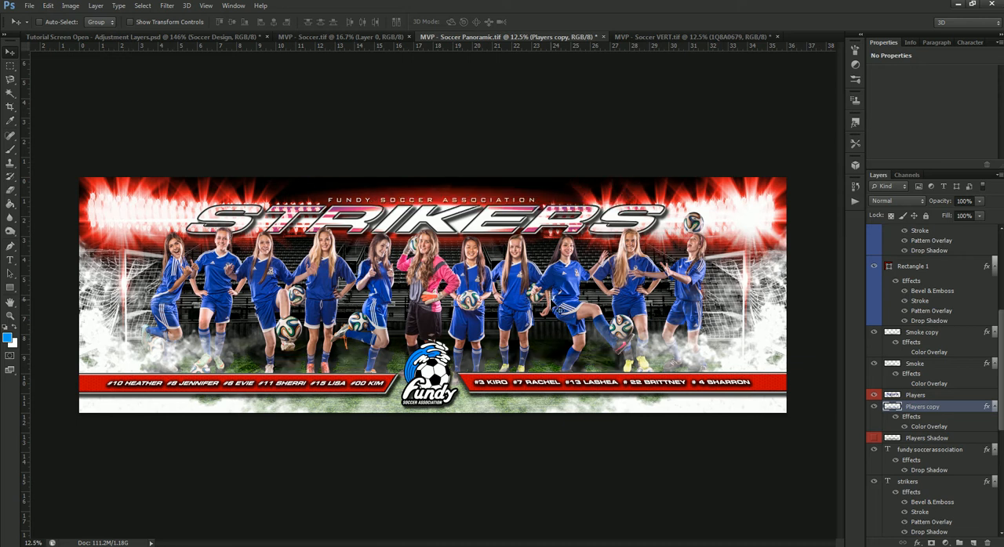
- Rasterize the layer style of the Players copy layer and lower its opacity to about 53%
right_click(958, 410)
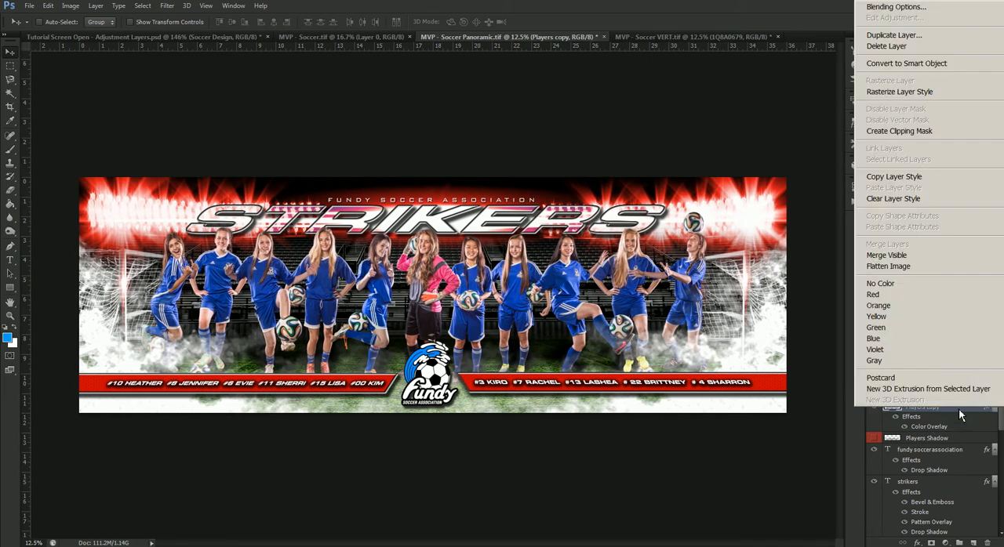
click(972, 97)
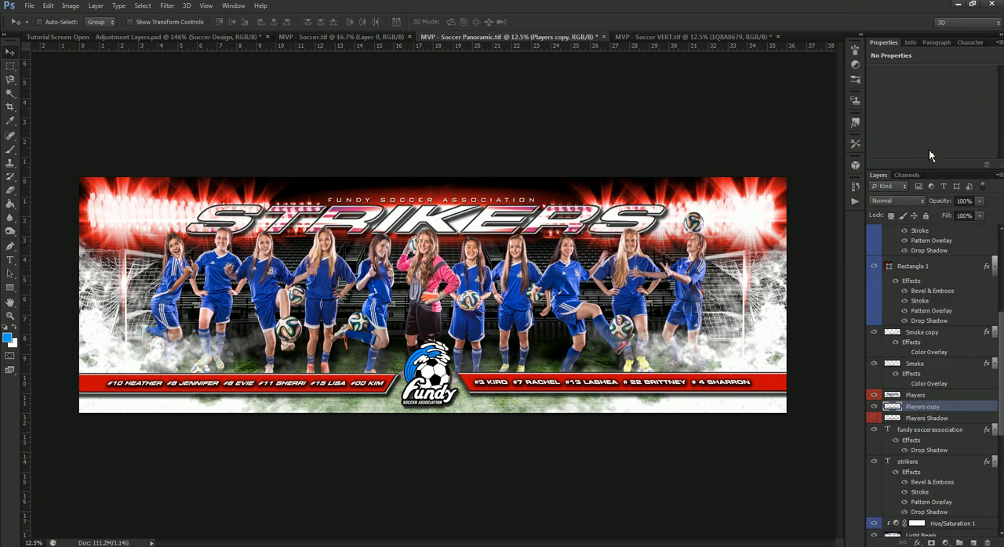
click(979, 201)
drag(981, 214, 964, 219)
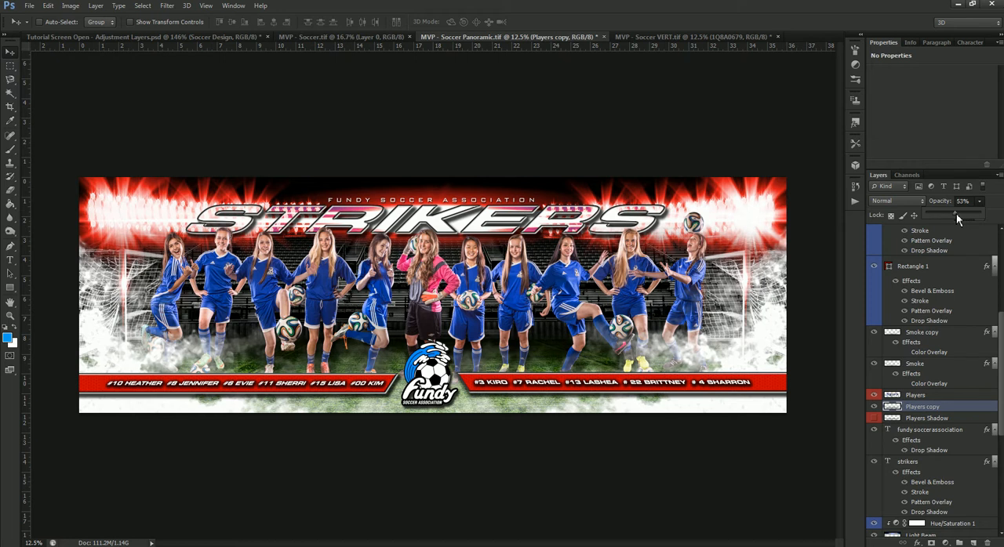
- In MVP - Soccer.tif, set the Hue/Saturation adjustment clipped to the Lights layer to hue 0 and saturation 78
click(381, 38)
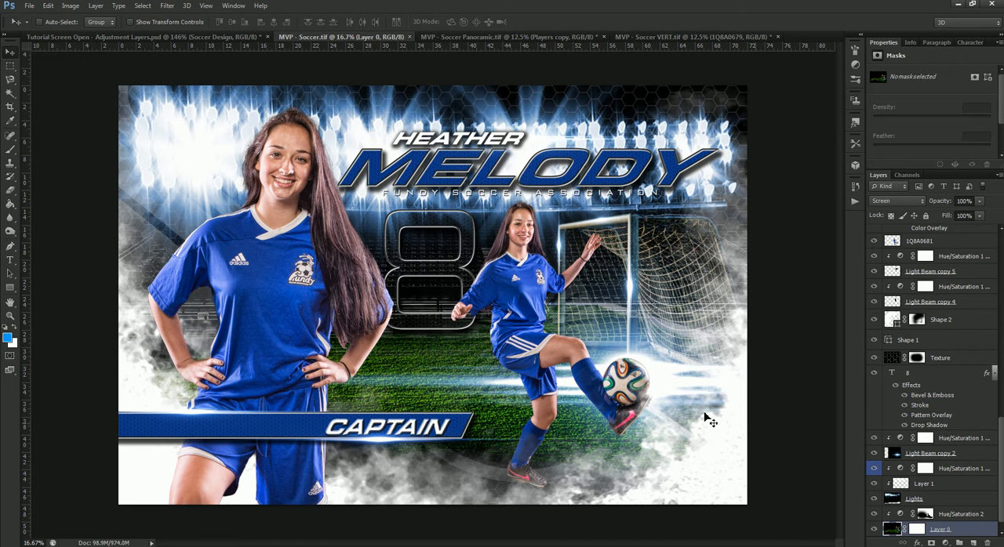
scroll(979, 492, down, 1)
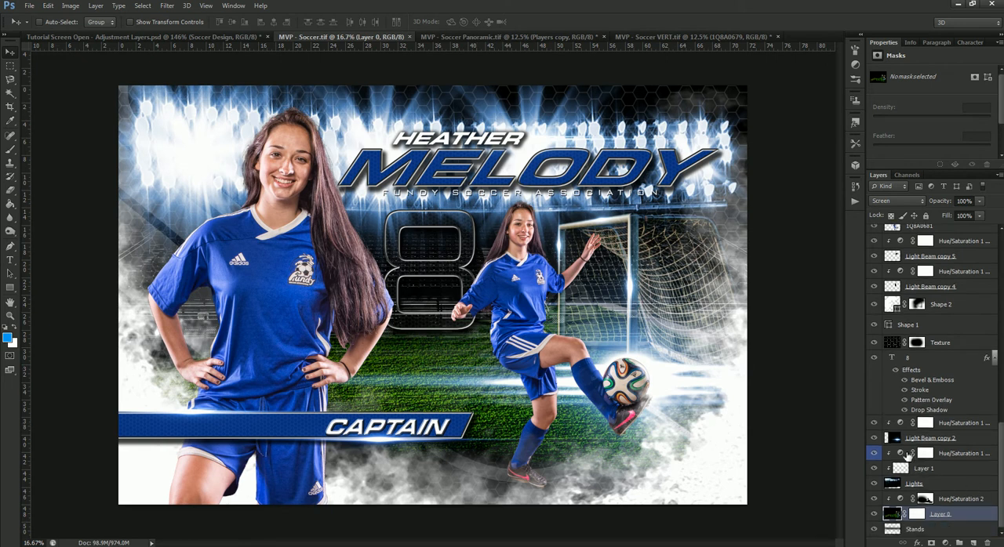
click(897, 455)
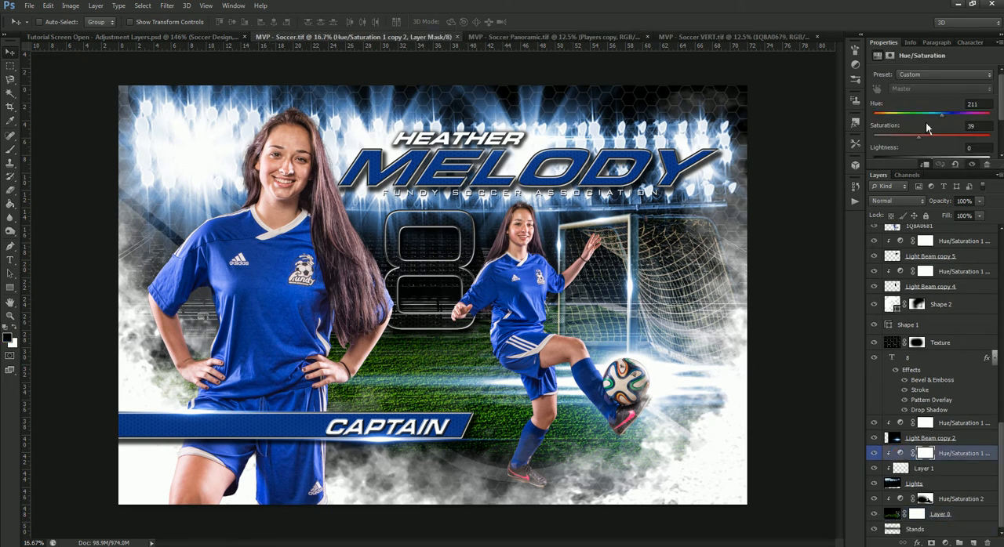
drag(918, 138, 968, 142)
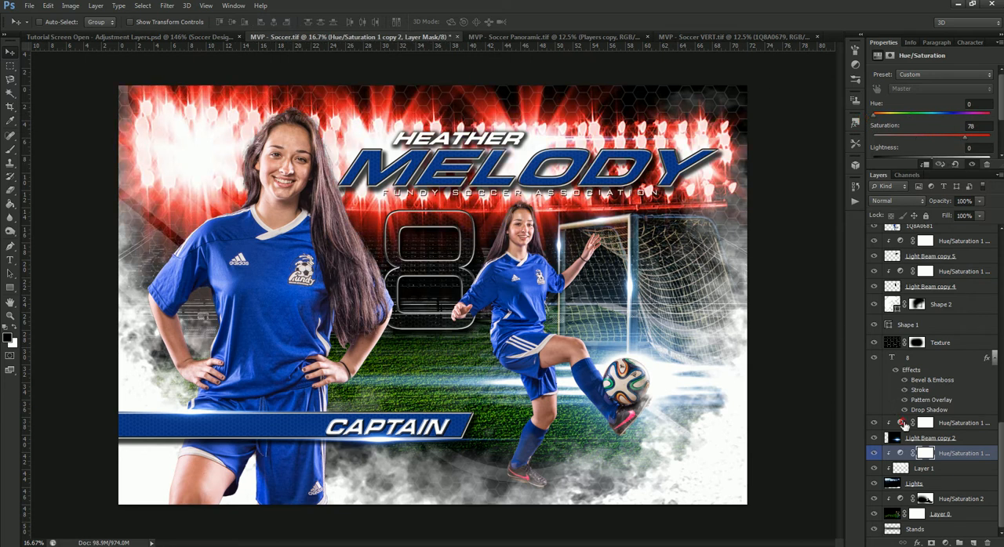
- Set the Hue/Saturation adjustment clipped to Light Beam copy 2 to hue 0 and saturation 79
click(902, 424)
drag(941, 118, 855, 127)
drag(921, 139, 966, 146)
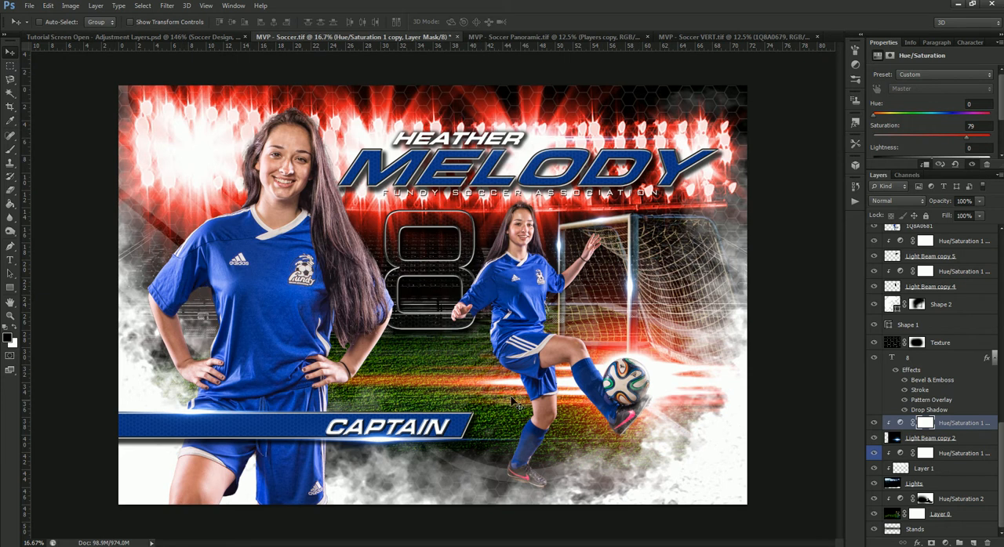
scroll(926, 390, up, 5)
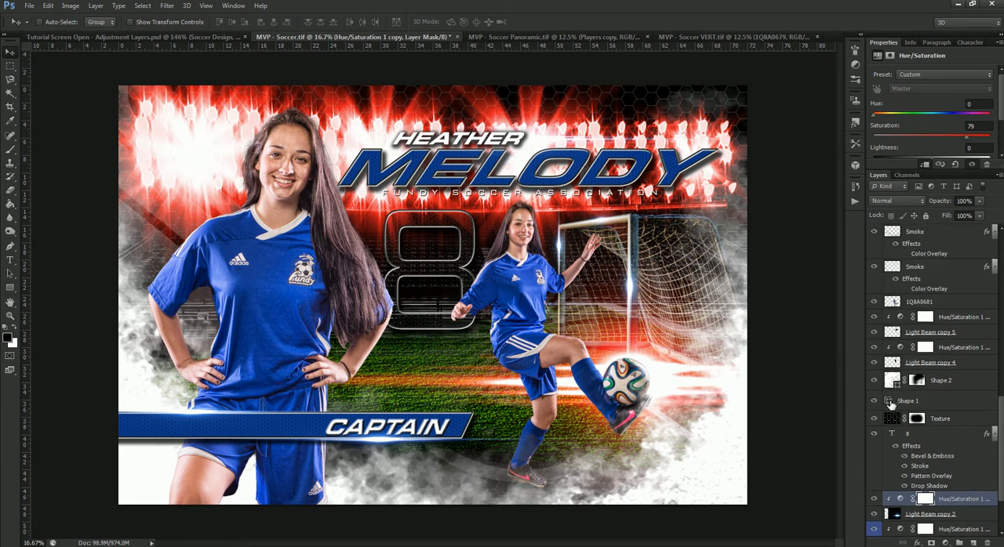
double_click(890, 402)
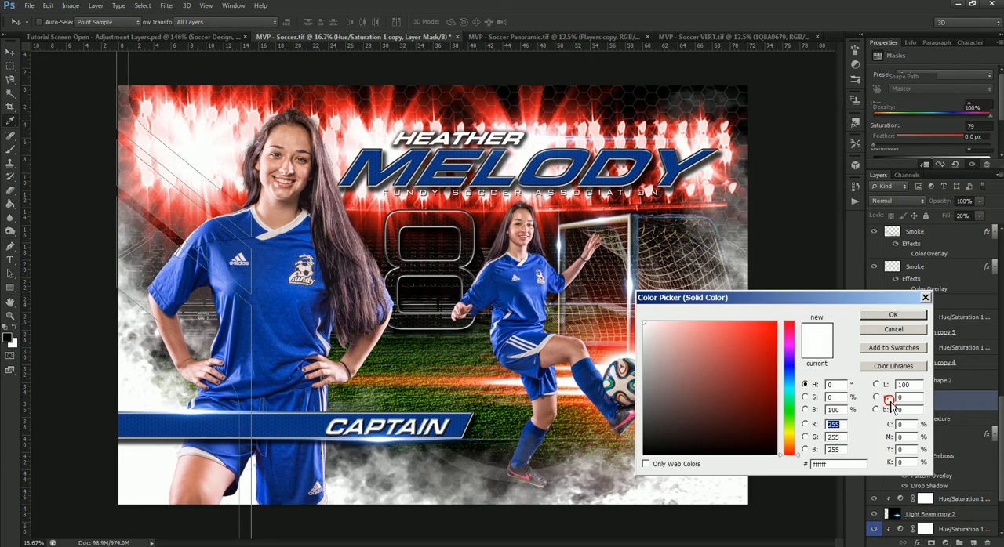
click(892, 329)
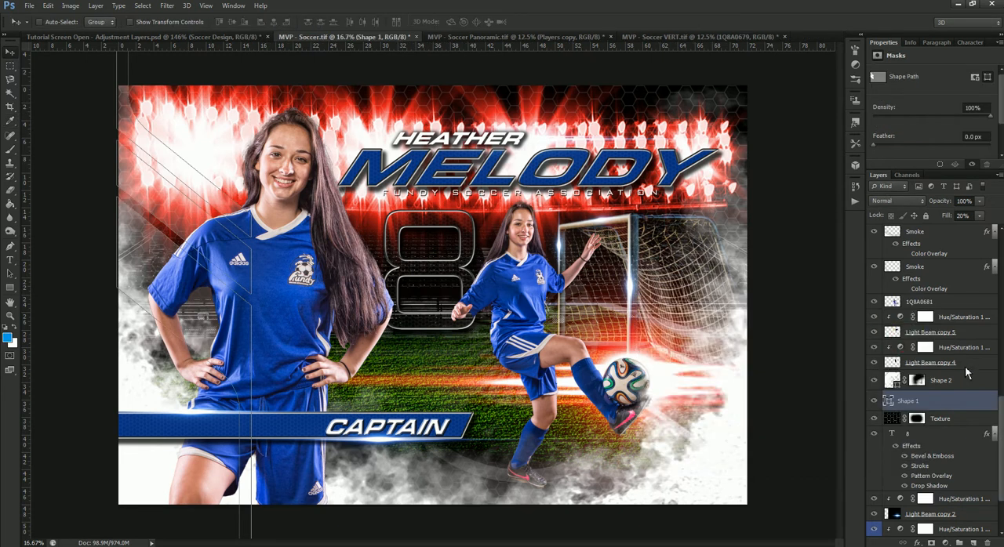
- Shift the hue of the Hue/Saturation adjustment clipped to Light Beam copy 4 from blue to red
scroll(906, 353, up, 1)
click(899, 365)
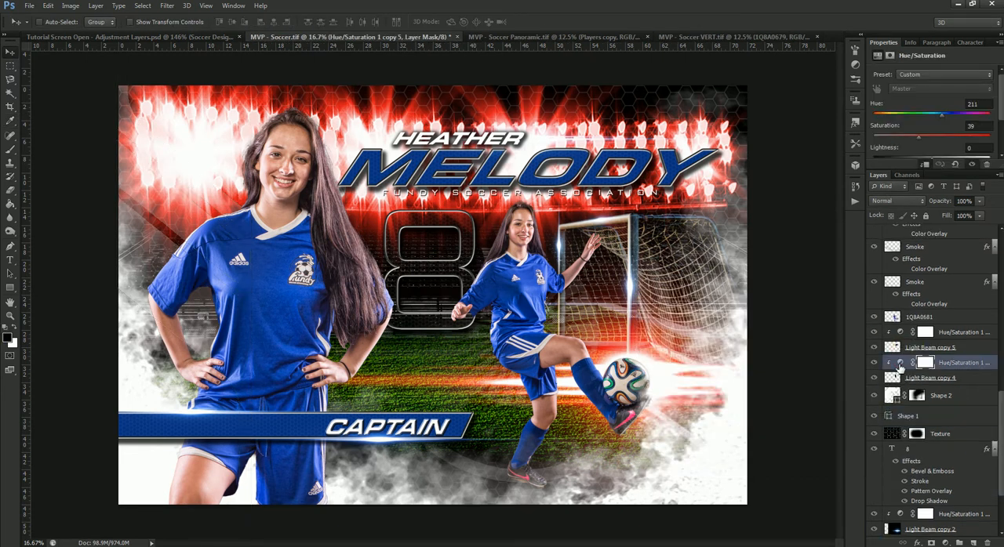
drag(942, 116, 871, 117)
- Set the Hue/Saturation adjustment clipped to Light Beam copy 5 to hue 0 and saturation 69
click(899, 333)
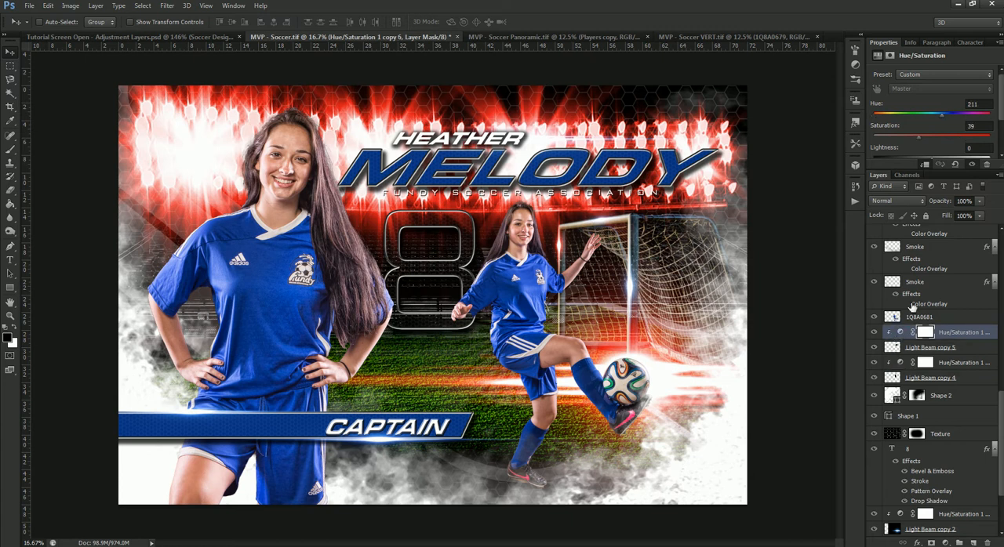
drag(942, 116, 874, 117)
scroll(923, 322, up, 1)
scroll(903, 361, up, 1)
scroll(907, 363, down, 1)
click(901, 350)
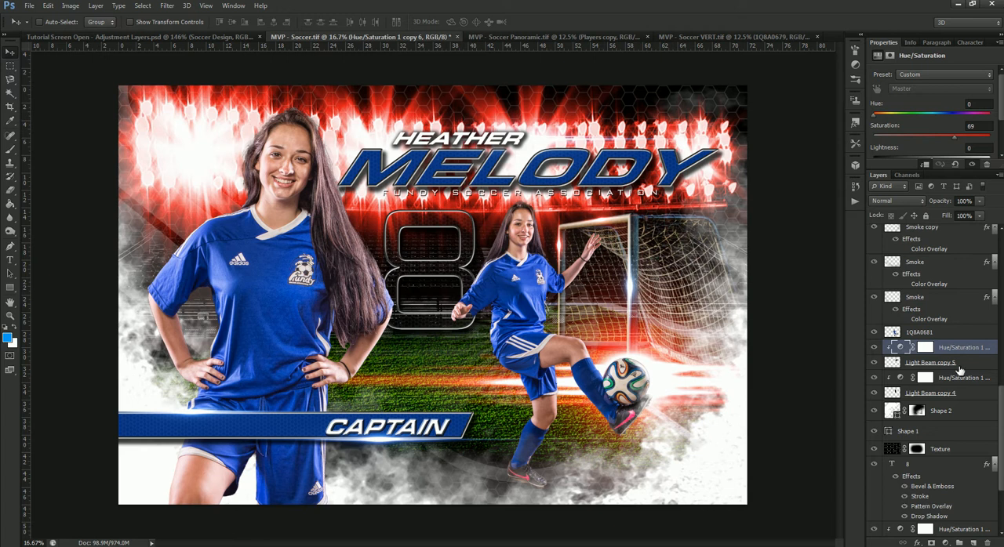
- Set the Hue/Saturation 1 adjustment clipped to the Light Beam layer above the large surname text to hue 0 and saturation 71
scroll(961, 160, down, 2)
scroll(961, 160, up, 2)
scroll(945, 337, up, 3)
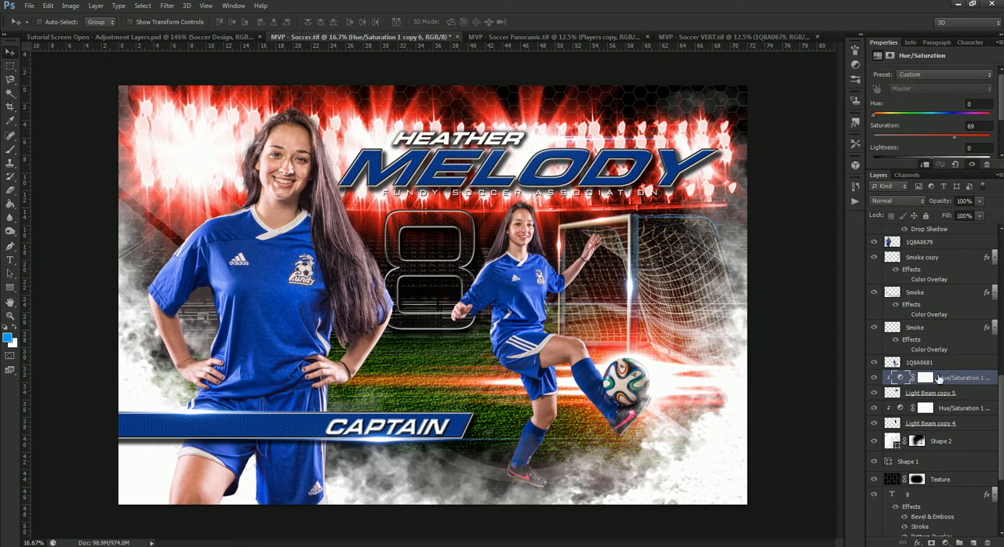
scroll(938, 379, up, 4)
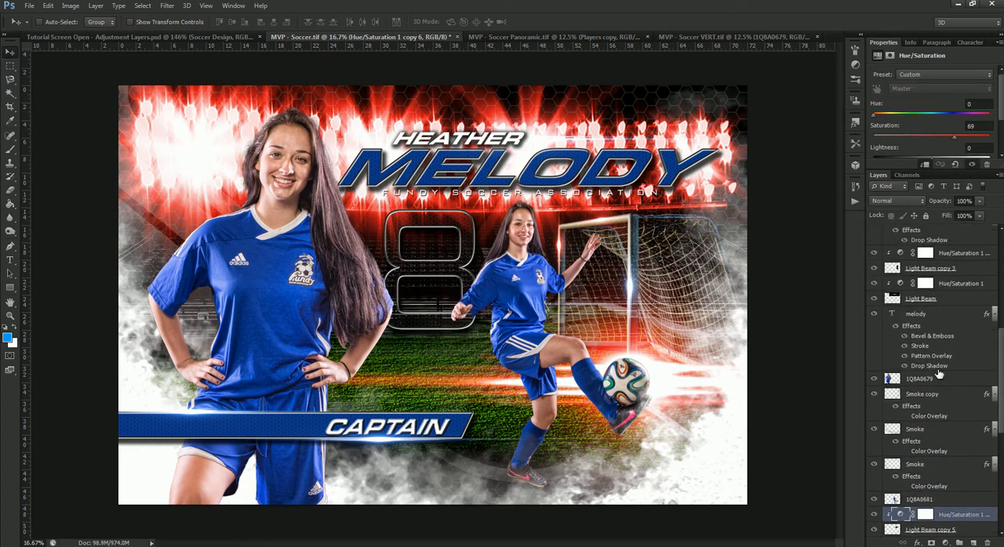
click(925, 330)
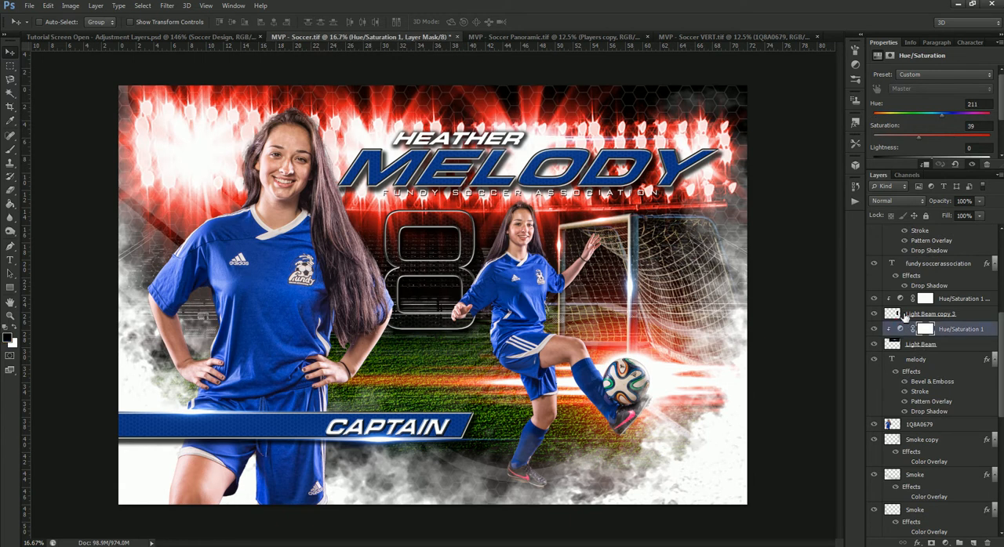
drag(860, 123, 839, 128)
drag(919, 137, 956, 140)
- Set the Hue/Saturation adjustment clipped to Light Beam copy 3 to hue 0 and saturation 77
scroll(906, 369, up, 3)
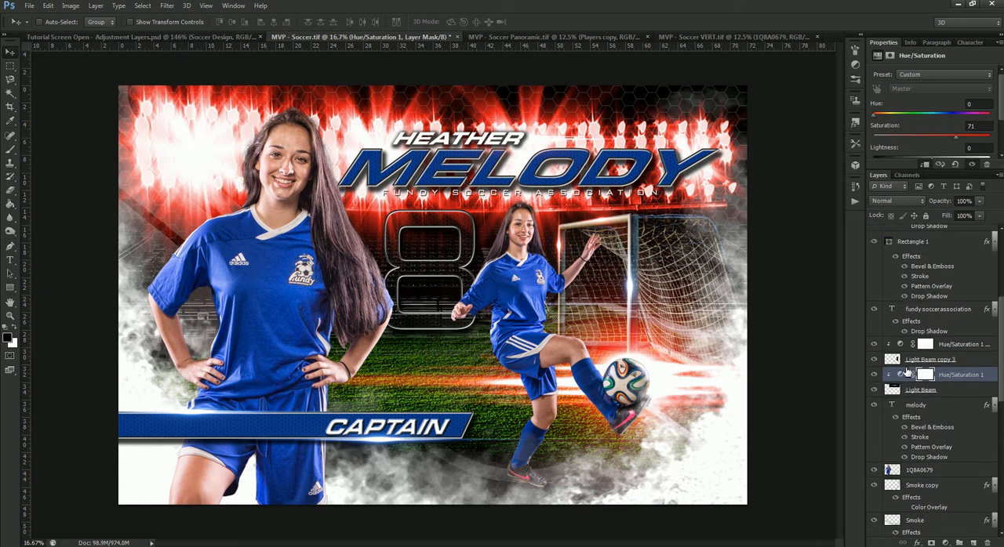
click(901, 346)
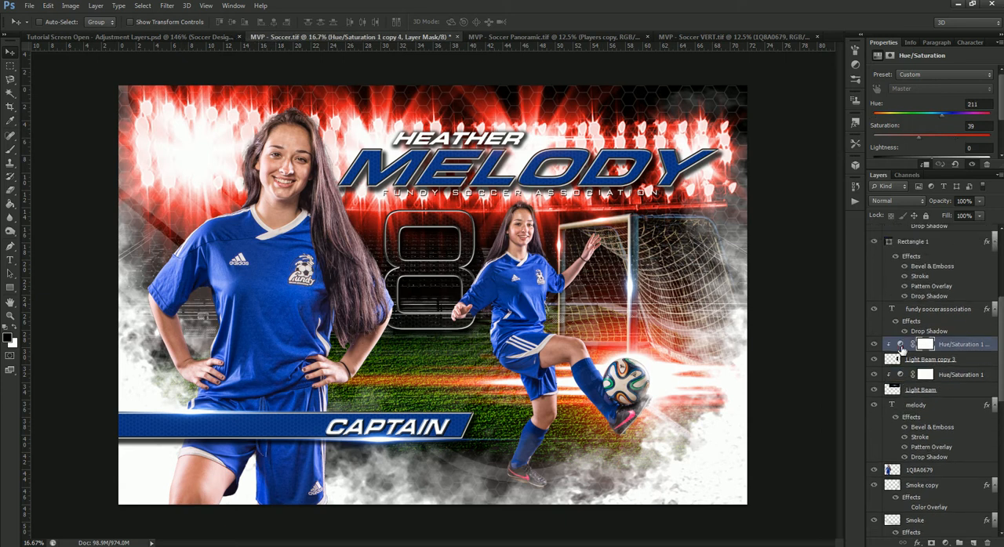
drag(939, 117, 964, 138)
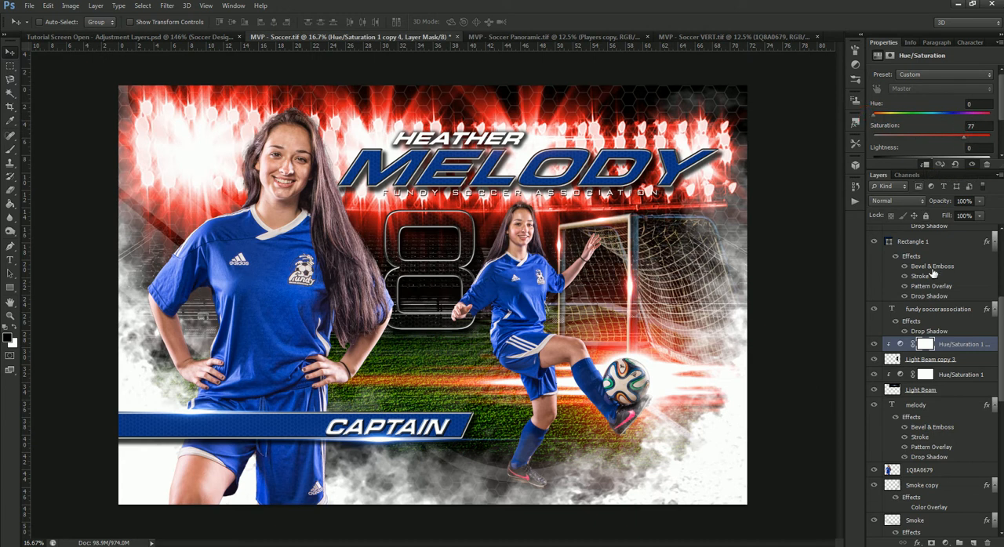
- Set the adjustments on the uppermost Light Beam and Light Beam copy layers to hue 0, with saturation 77 and 71 respectively
scroll(937, 325, up, 10)
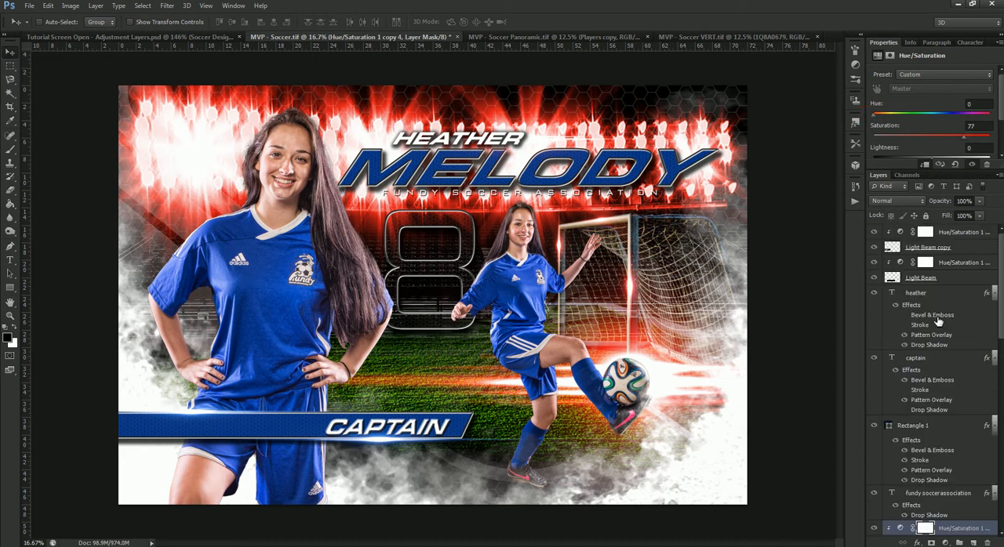
click(899, 265)
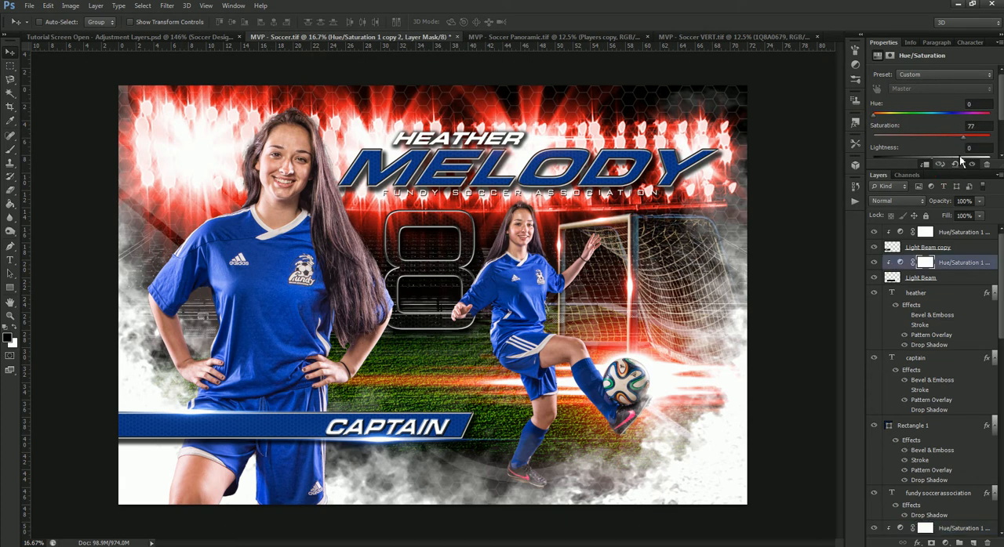
click(920, 232)
drag(945, 115, 989, 116)
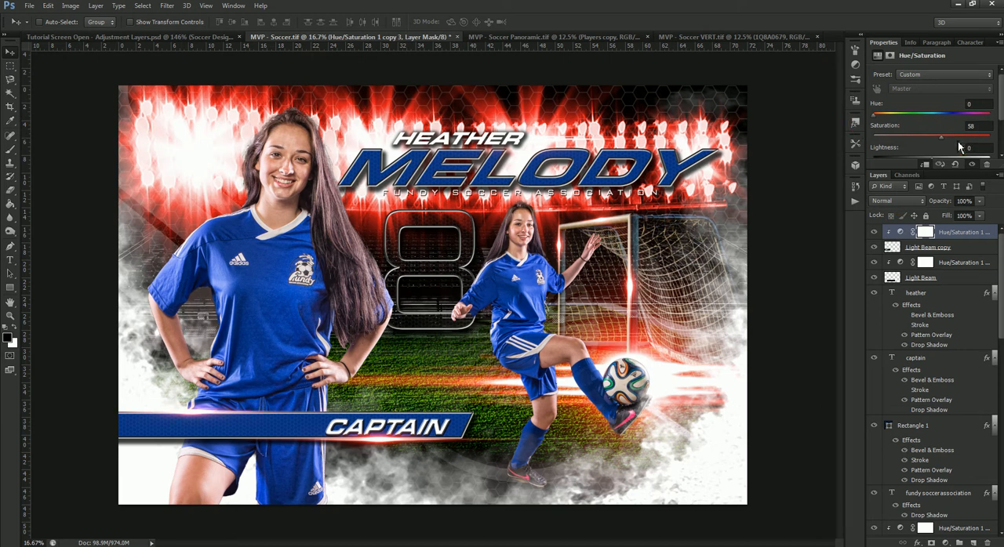
click(957, 138)
- Change the fill color of the Rectangle 1 banner behind the CAPTAIN text to red, ab0000
right_click(292, 423)
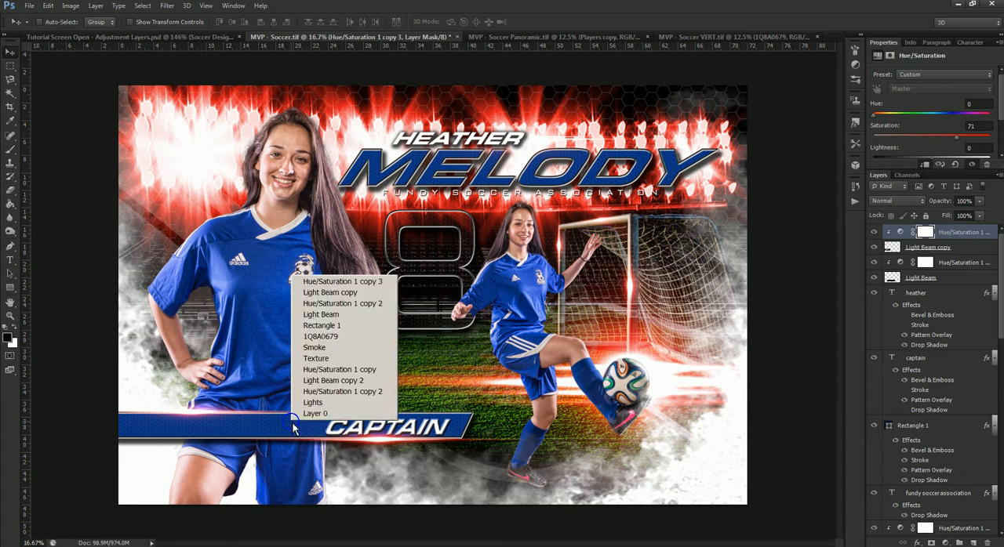
click(330, 325)
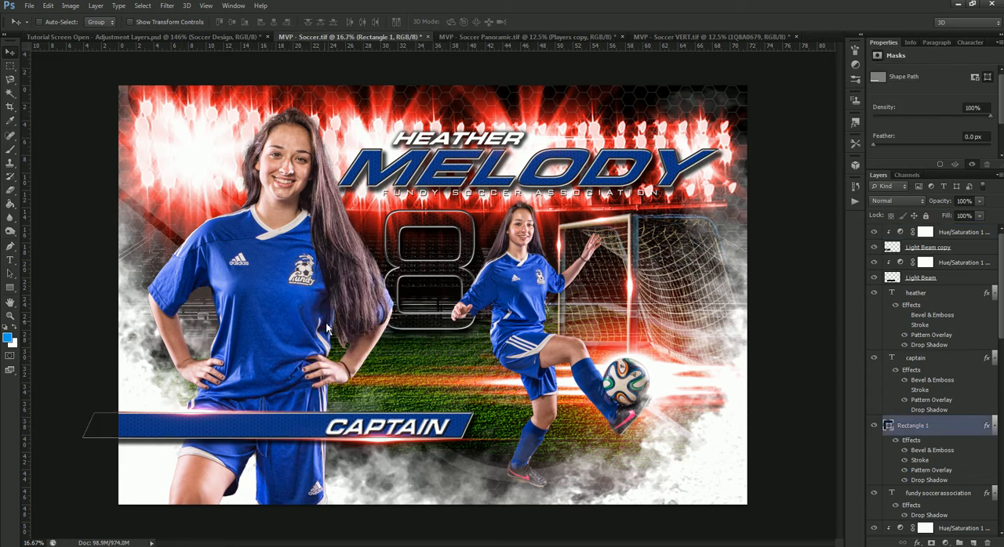
double_click(889, 426)
drag(791, 349, 790, 320)
click(777, 364)
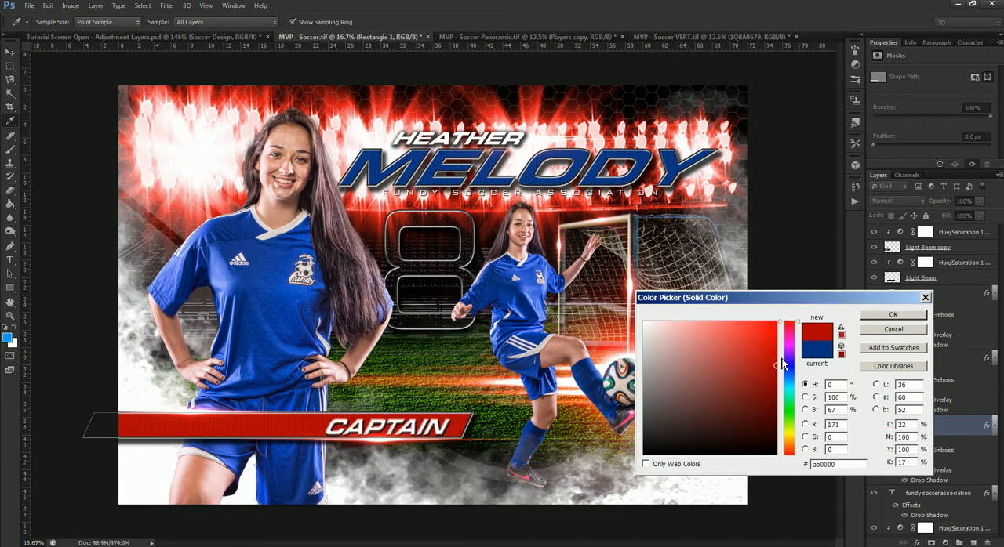
click(883, 314)
- Change the large surname text's color to red, c30000, and switch to the Tutorial Screen Open - Adjustment Layers.psd document
right_click(643, 180)
click(656, 201)
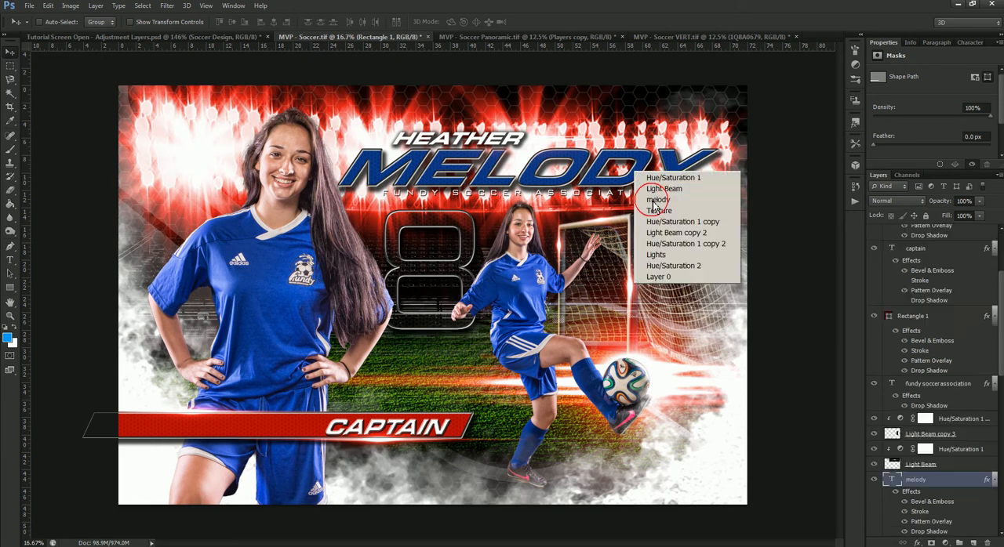
click(972, 43)
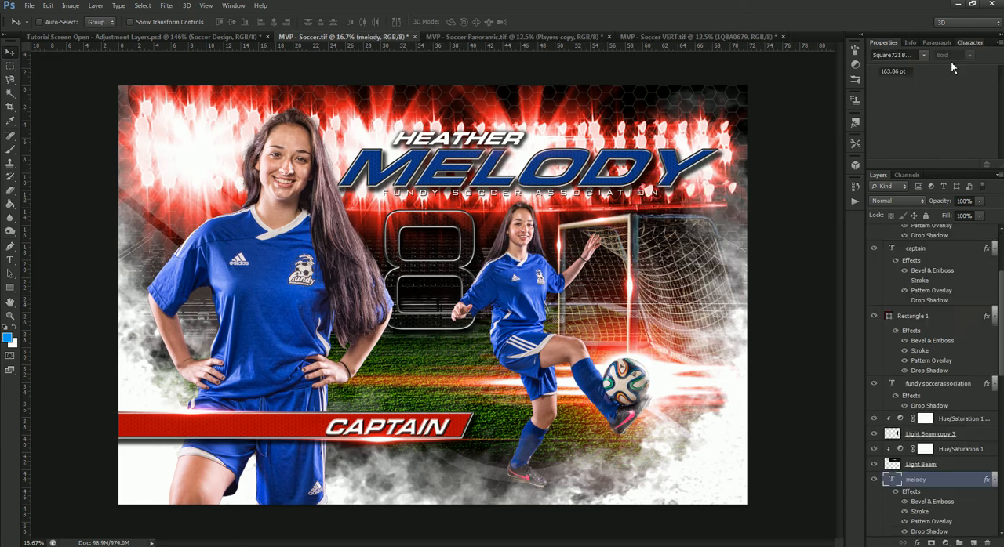
click(964, 111)
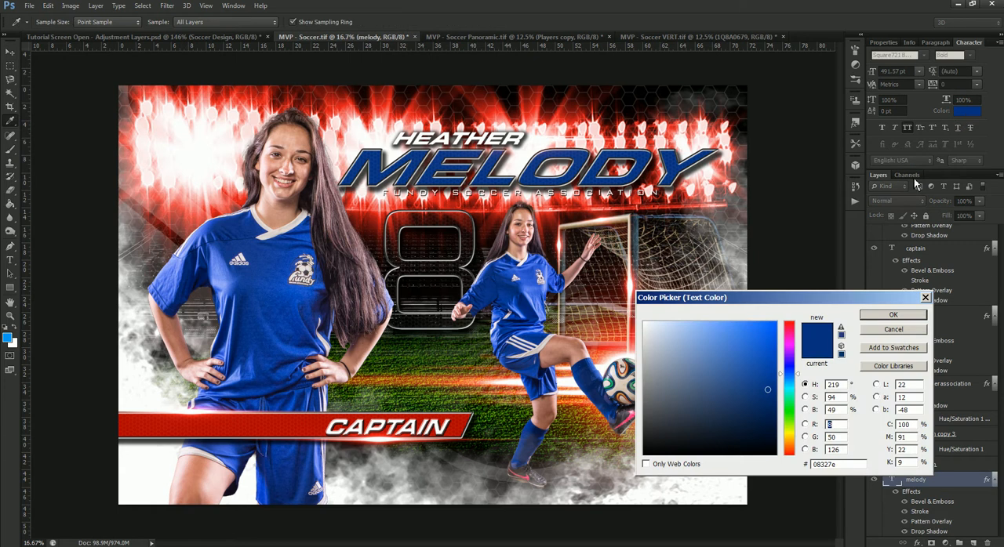
drag(794, 347, 798, 315)
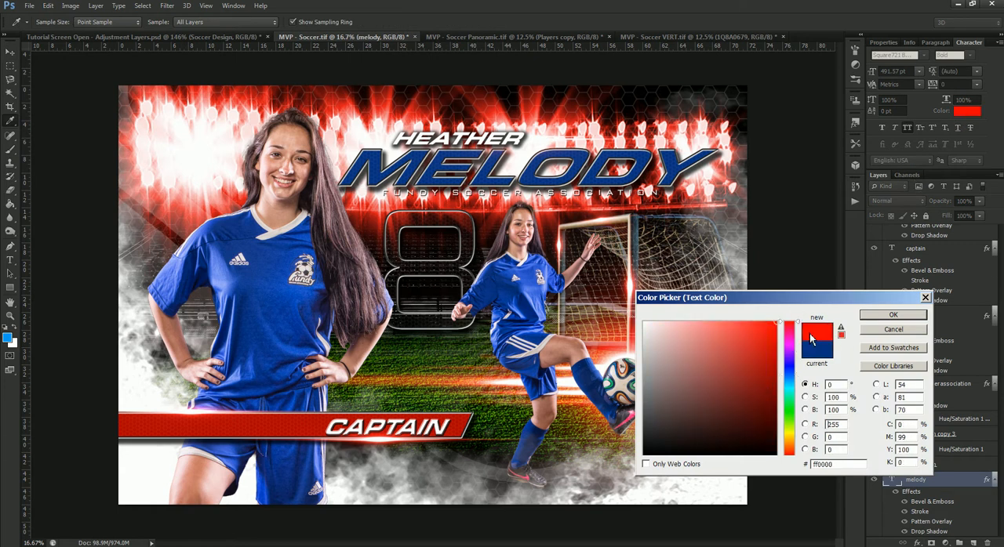
click(777, 353)
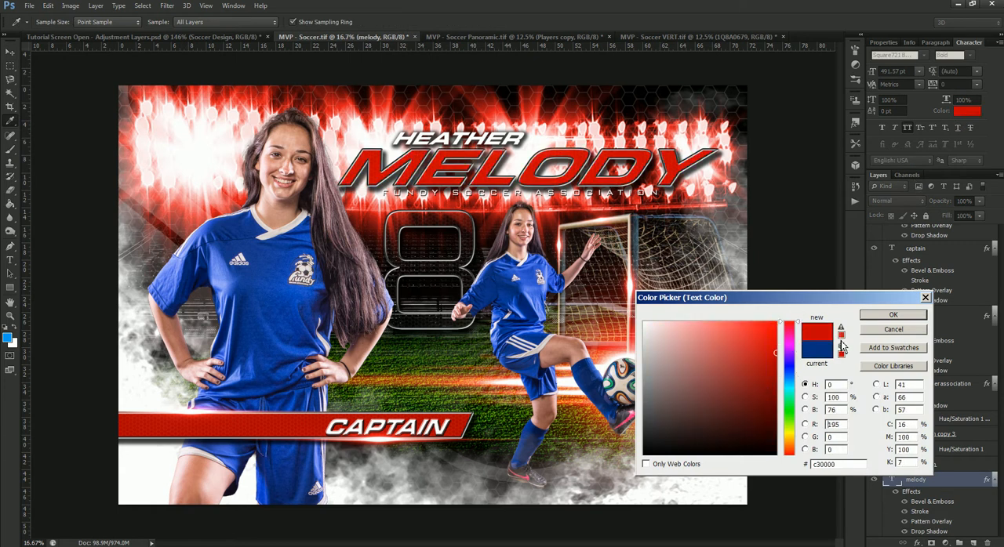
click(892, 314)
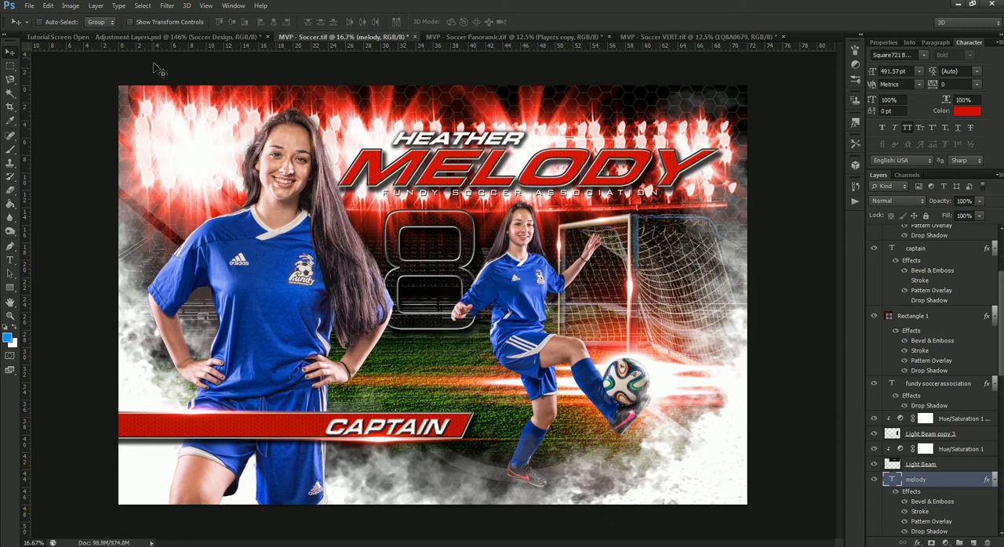
click(148, 36)
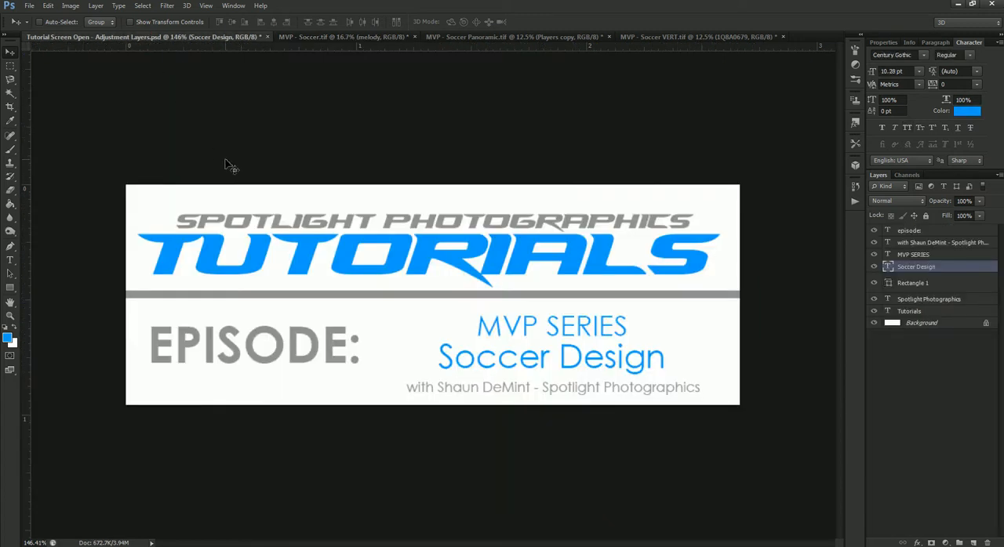